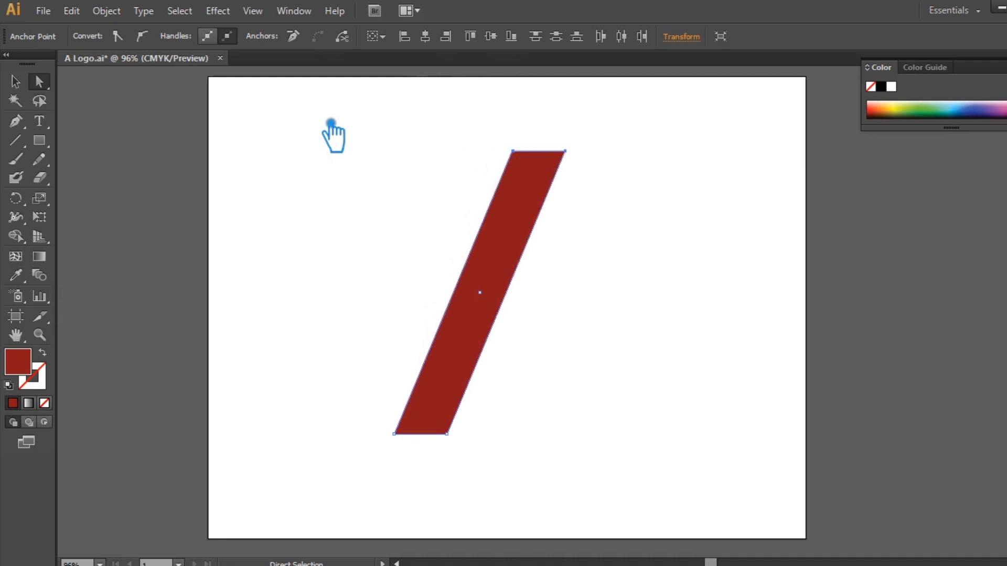
# Delete the slanted red shape from the artboard and save the file
pyautogui.press('Delete')
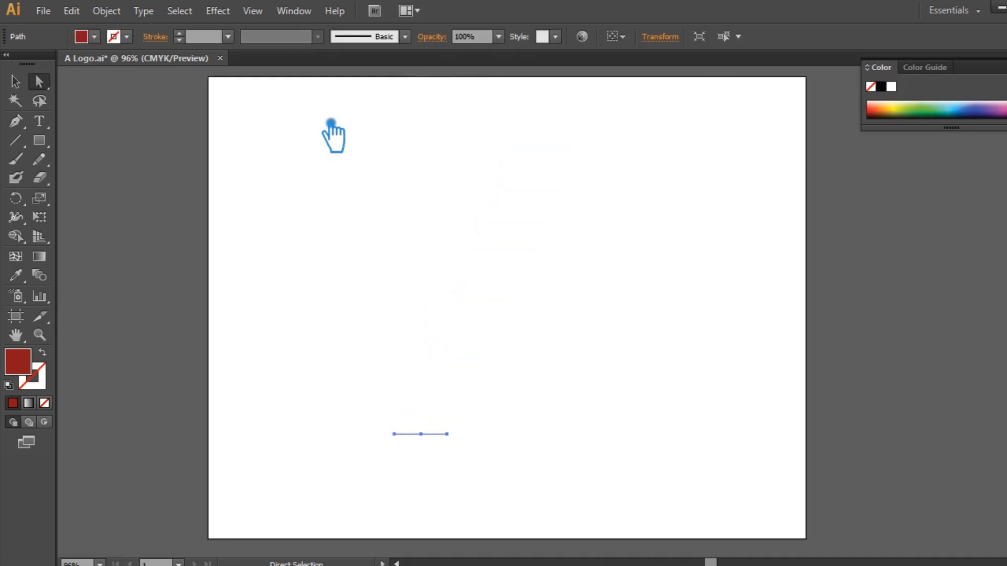
pyautogui.press('Delete')
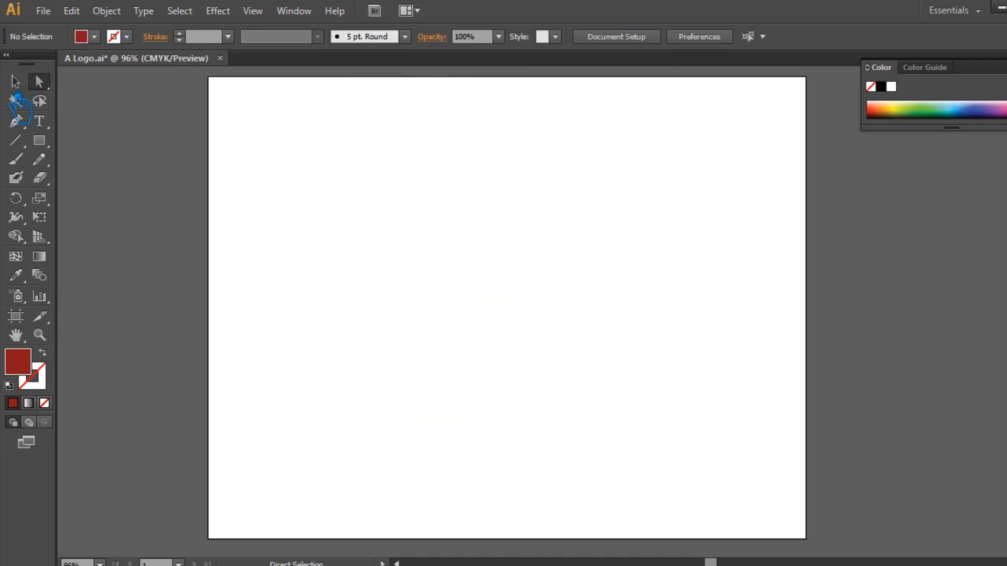
pyautogui.hotkey('ctrl', 's')
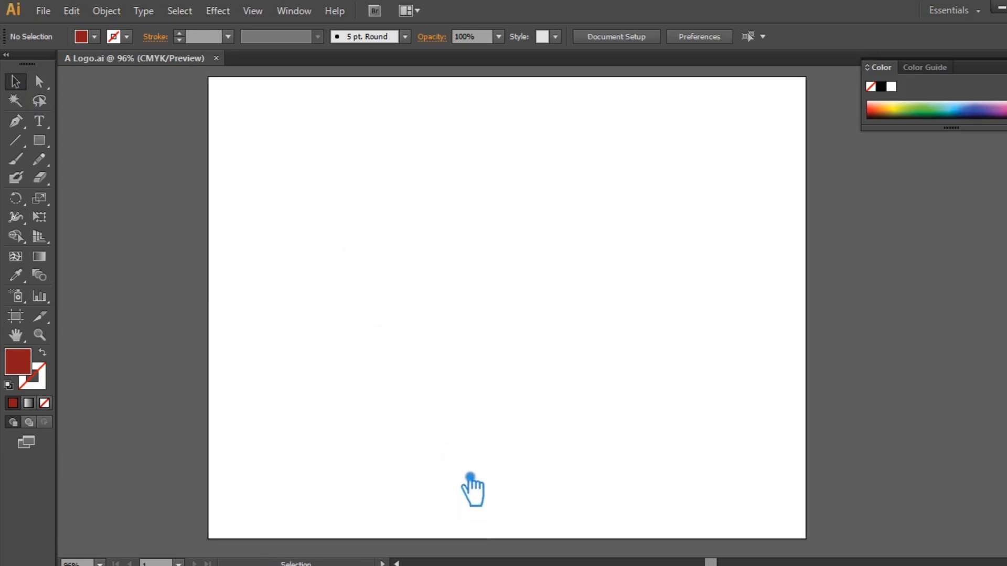
# Draw a tall, narrow dark red rectangle on the left part of the artboard
pyautogui.click(41, 141)
pyautogui.moveTo(315, 142); pyautogui.dragTo(380, 447)
pyautogui.click(15, 81)
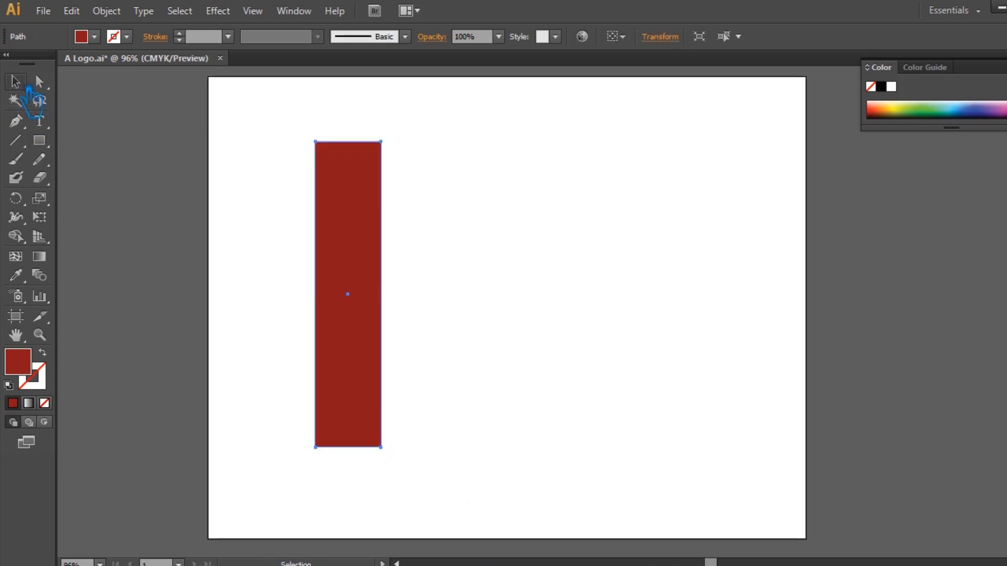
# Draw a vertical Pen line through the rectangle's centre, extending past both ends, and remove its fill
pyautogui.click(15, 121)
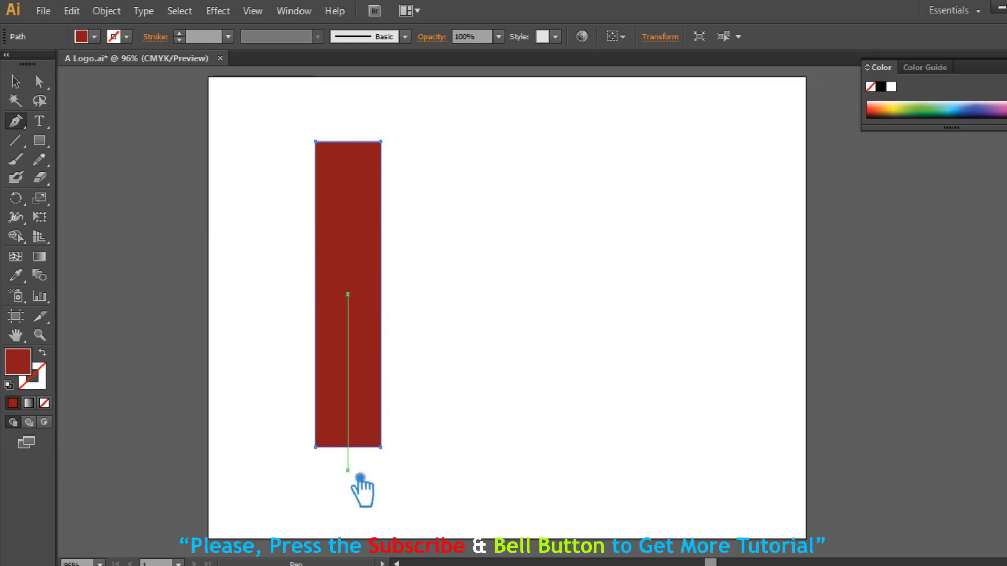
pyautogui.click(348, 470)
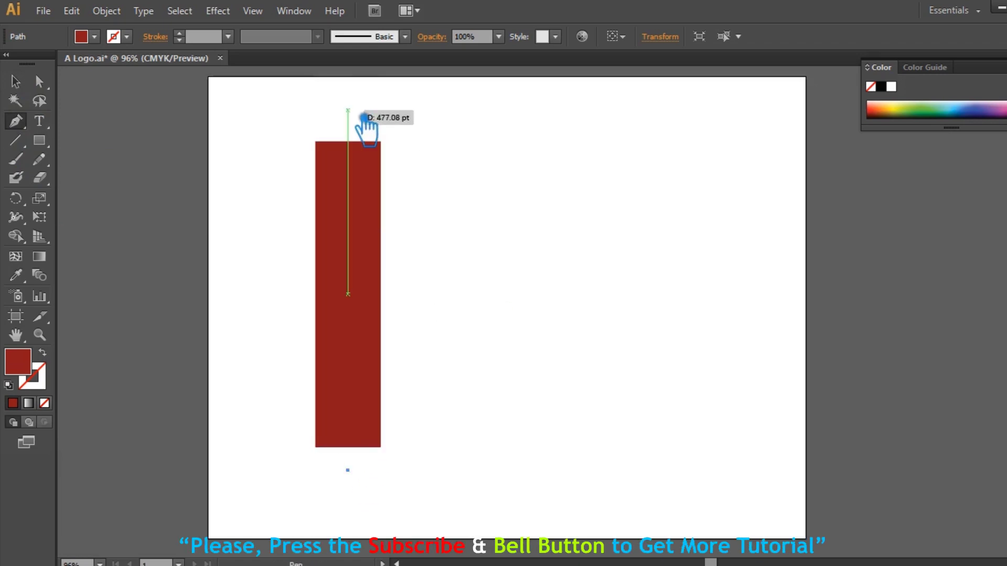
pyautogui.click(348, 111)
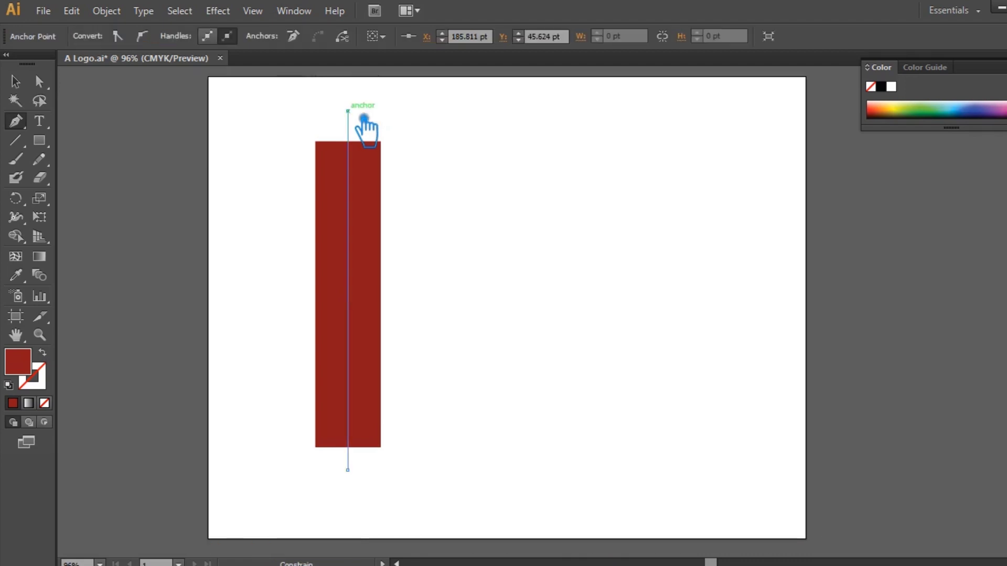
pyautogui.click(15, 82)
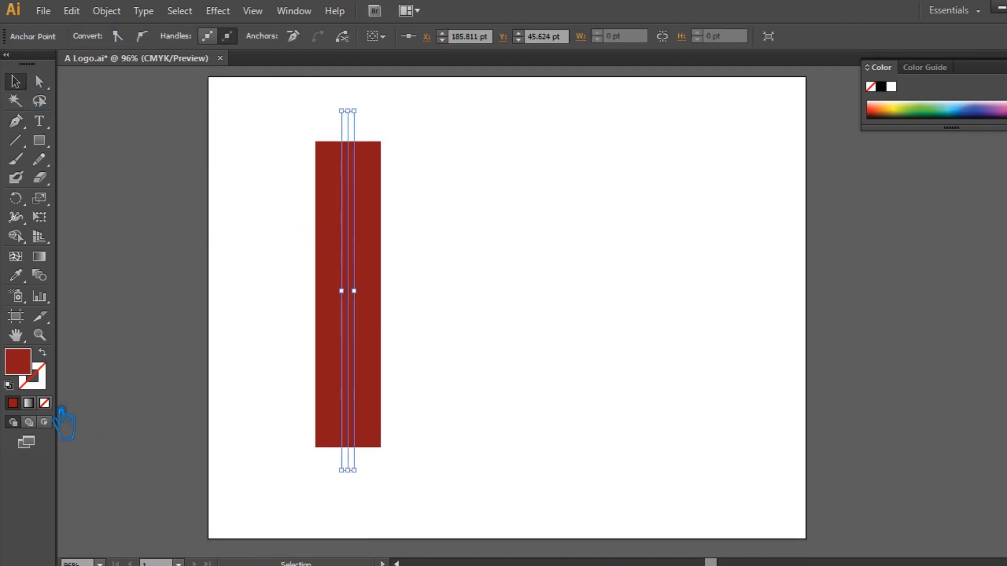
pyautogui.click(45, 403)
pyautogui.click(444, 295)
# Divide the rectangle along the centre line with the Pathfinder and ungroup the resulting halves
pyautogui.moveTo(457, 321); pyautogui.dragTo(293, 213)
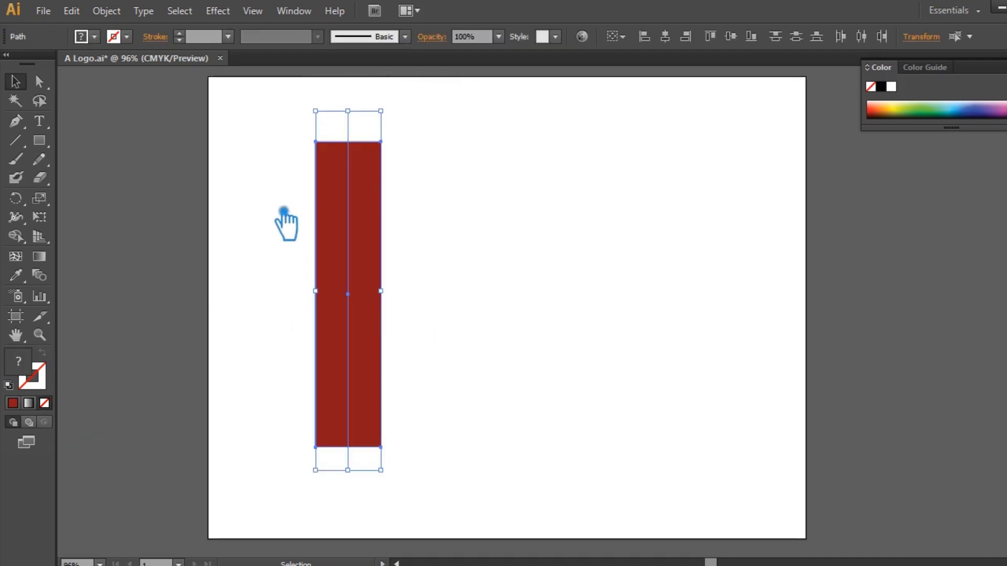
pyautogui.hotkey('ctrl', 'shift', 'F9')
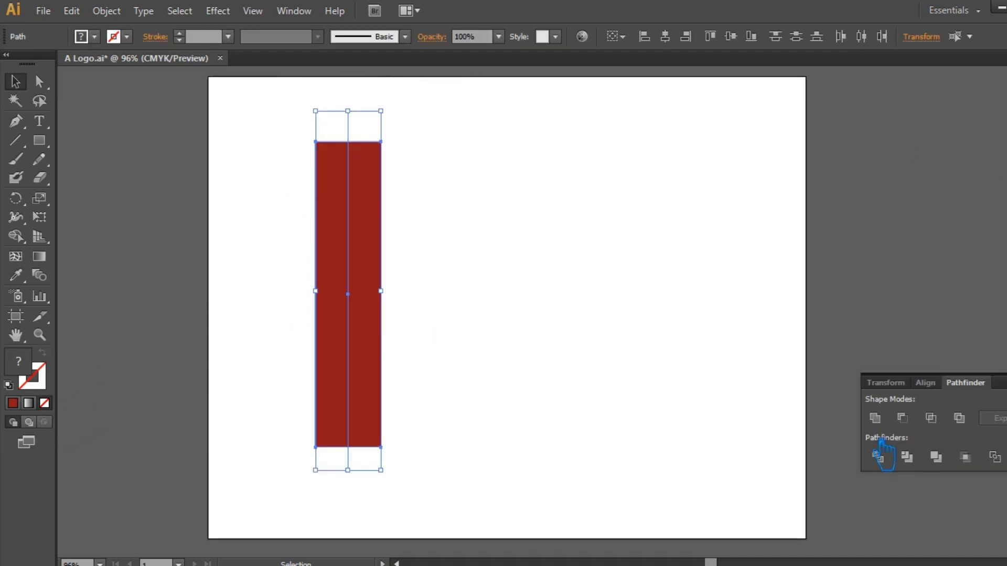
pyautogui.click(891, 459)
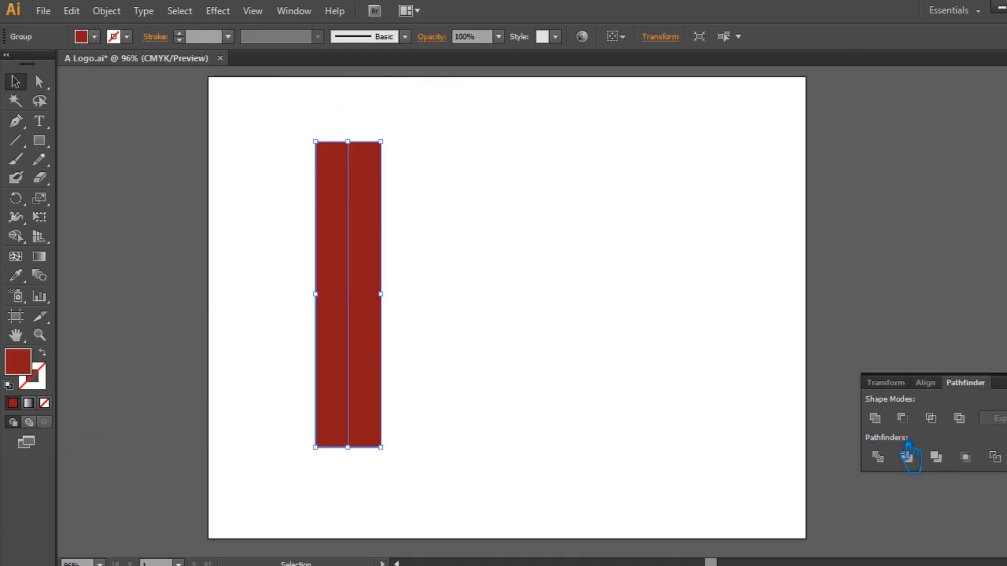
pyautogui.click(687, 339)
pyautogui.rightClick(367, 193)
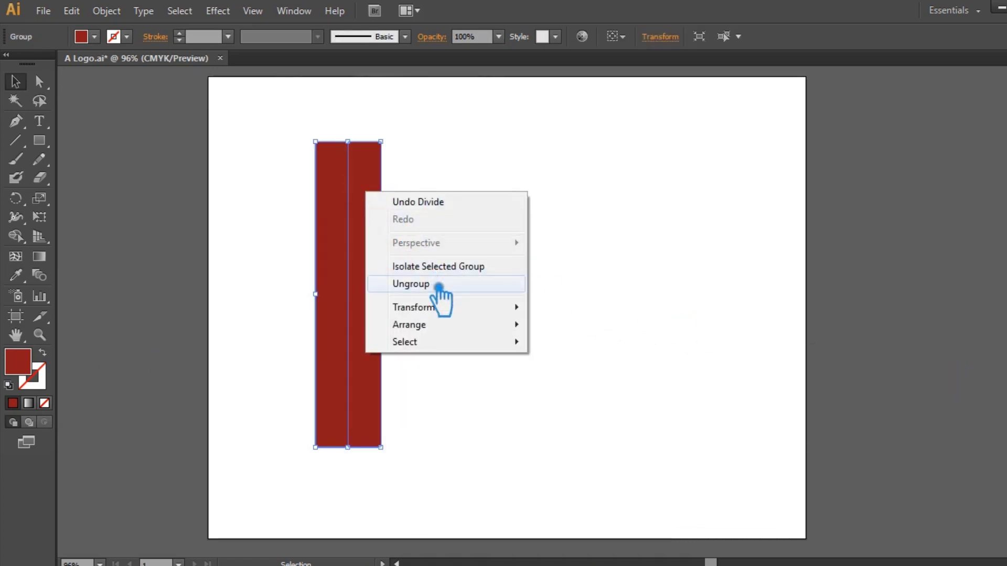
pyautogui.click(508, 179)
pyautogui.click(472, 171)
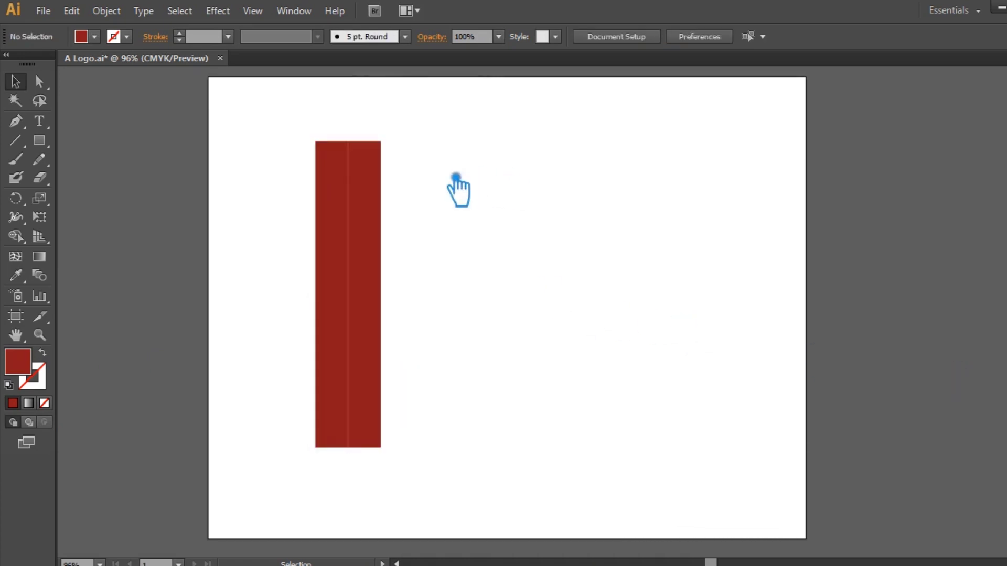
pyautogui.rightClick(373, 226)
pyautogui.click(451, 319)
# Fill the rectangle's right half with a brighter red
pyautogui.click(384, 270)
pyautogui.click(375, 270)
pyautogui.doubleClick(18, 362)
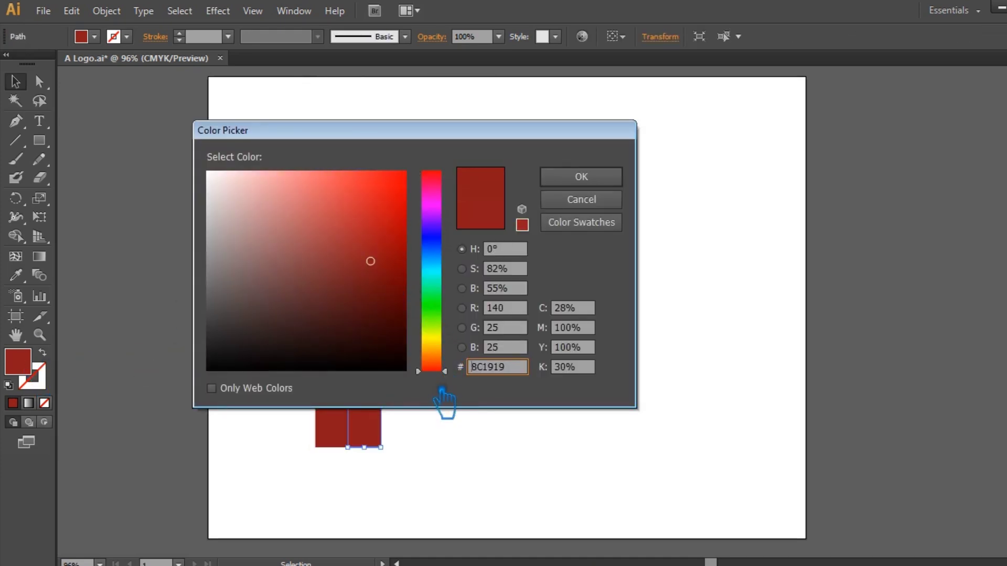
pyautogui.moveTo(389, 257)
pyautogui.mouseDown()
pyautogui.moveTo(393, 226)
pyautogui.moveTo(414, 228)
pyautogui.moveTo(354, 241)
pyautogui.moveTo(410, 229)
pyautogui.mouseUp()
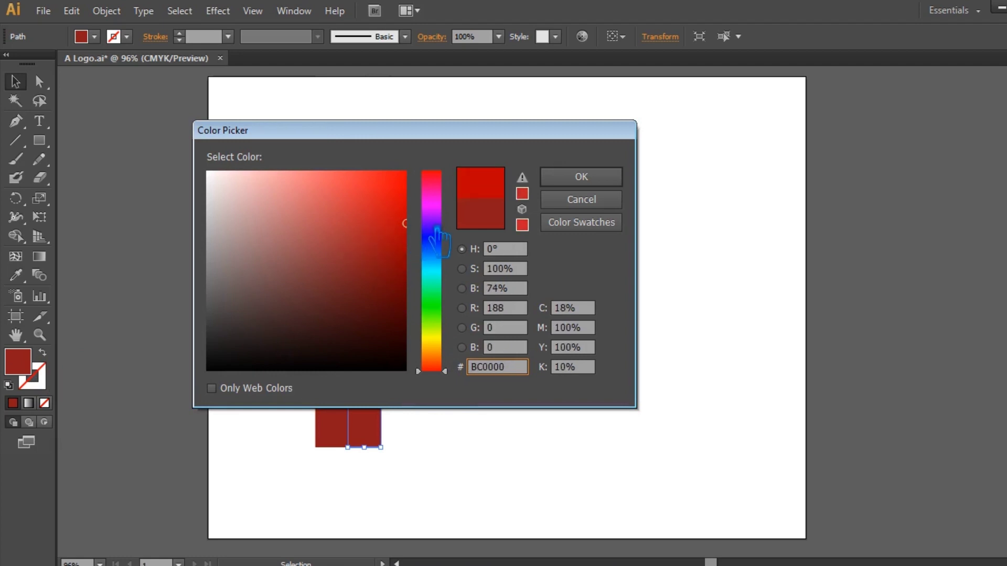
pyautogui.click(596, 184)
pyautogui.click(566, 226)
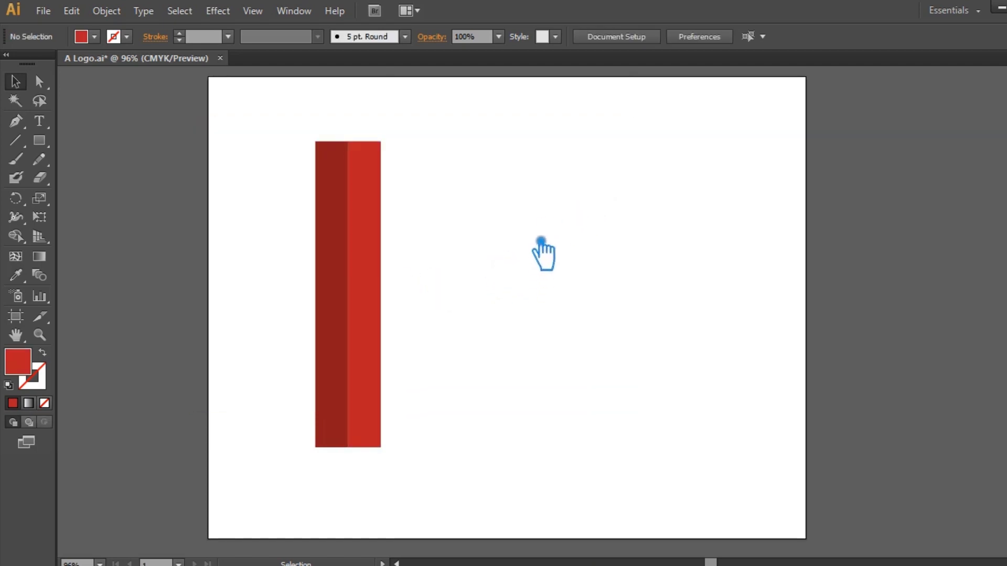
# Sample the right half's bright red with the Eyedropper to fill the rectangle's left half
pyautogui.click(381, 296)
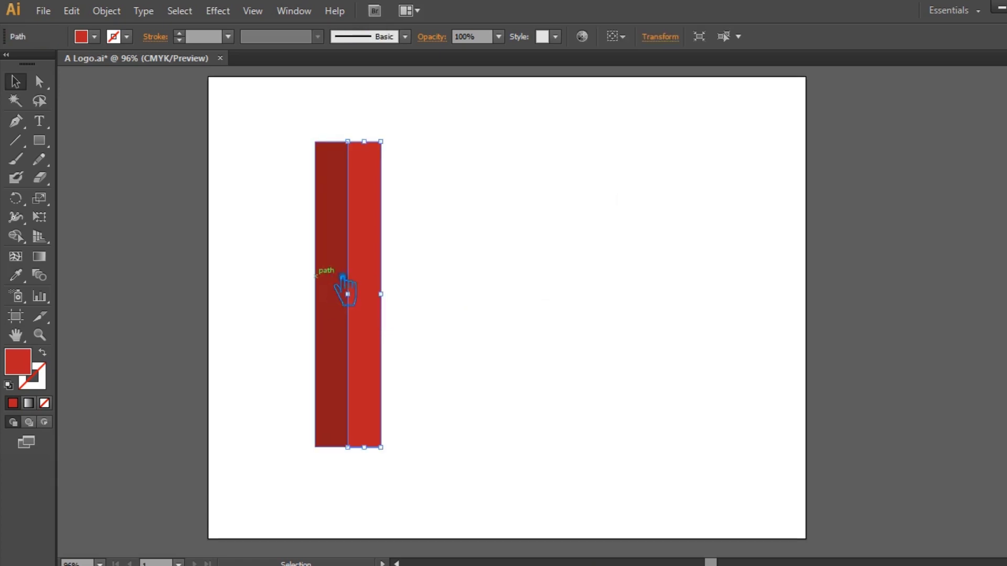
pyautogui.click(340, 278)
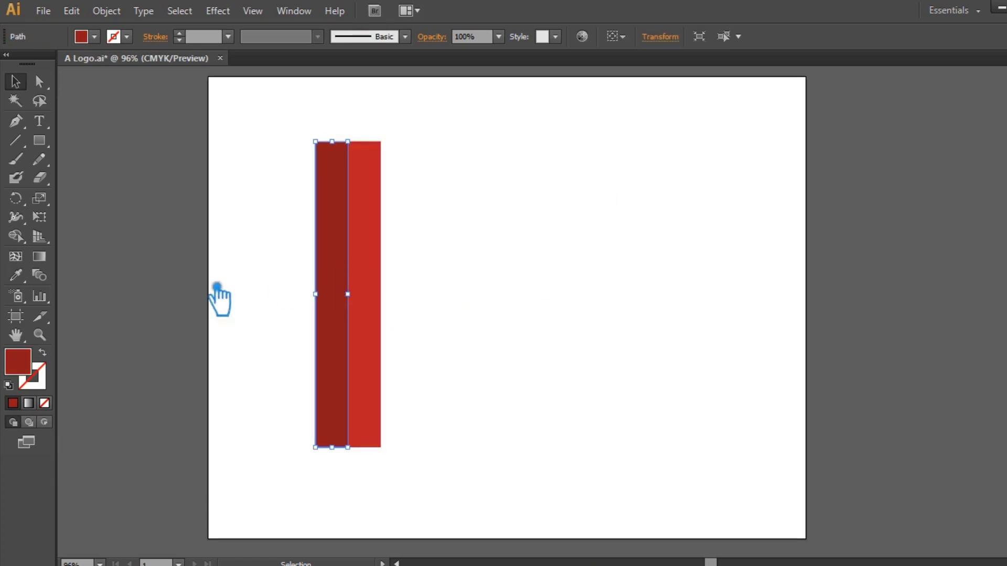
pyautogui.click(386, 254)
pyautogui.press('v')
# Fill the rectangle's right half with a darker red and save the file
pyautogui.click(377, 212)
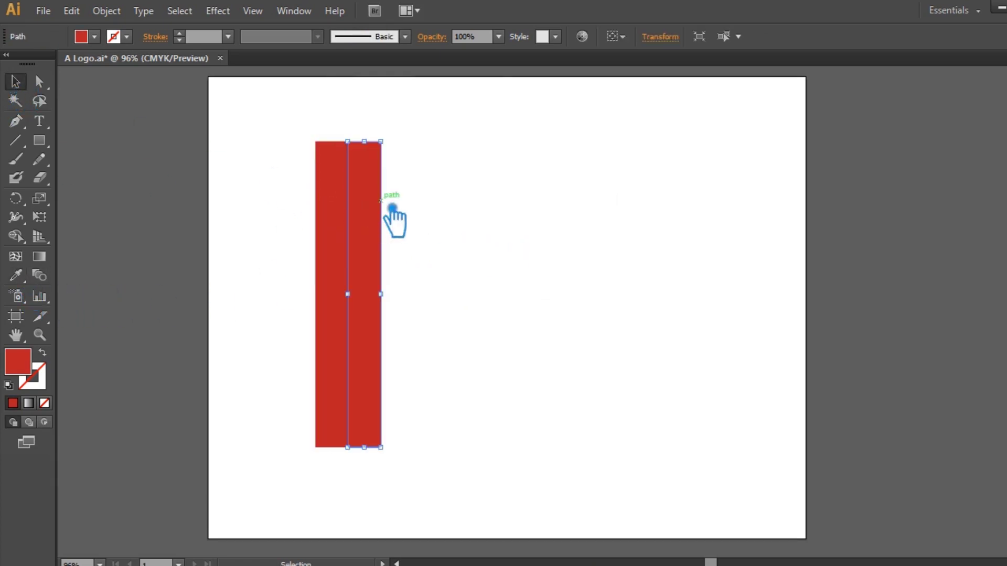
pyautogui.doubleClick(30, 369)
pyautogui.click(378, 249)
pyautogui.click(608, 181)
pyautogui.click(613, 182)
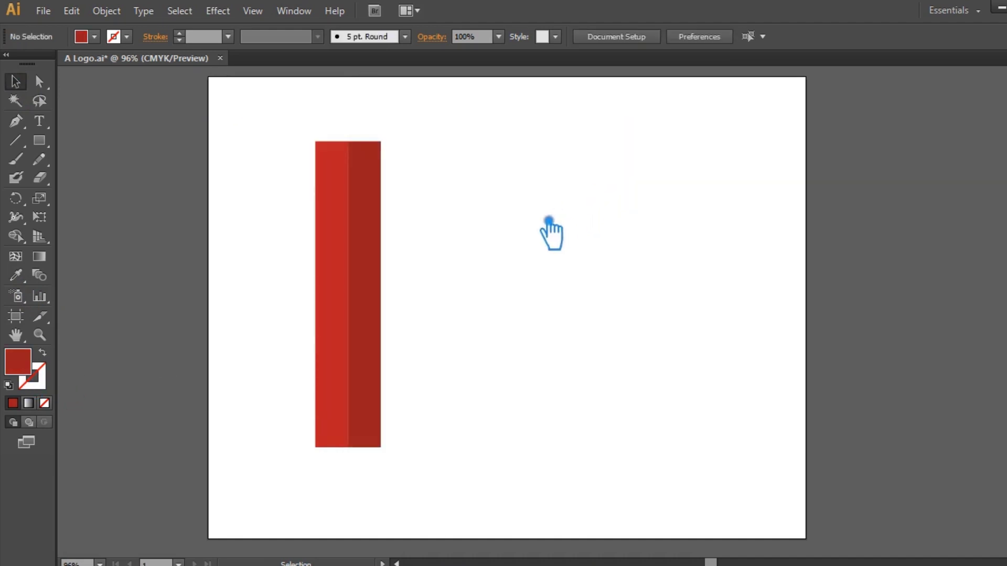
pyautogui.hotkey('ctrl', 's')
# Slant the two-tone bar by shifting only its top anchor points to the right, keeping the base in place
pyautogui.press('a')
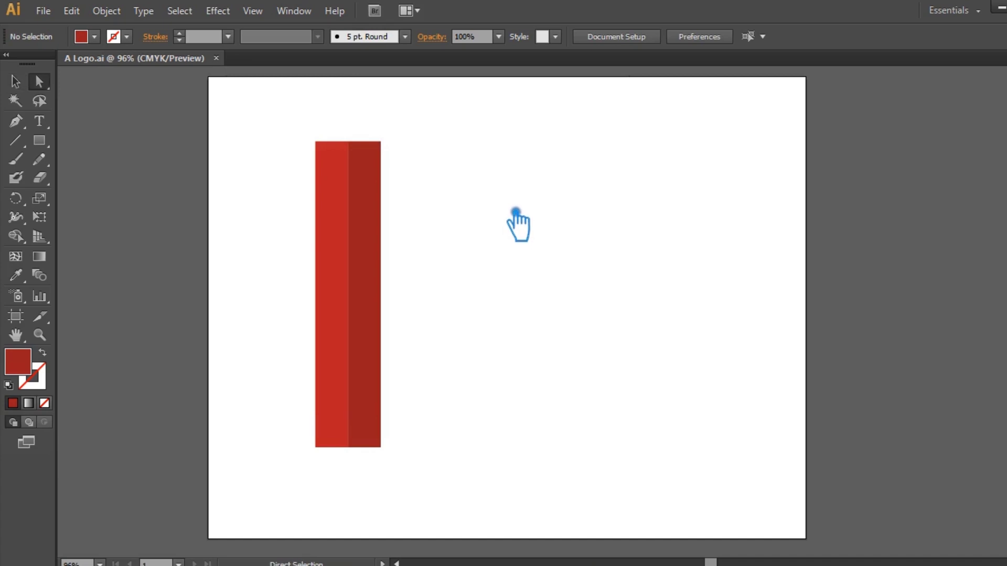
pyautogui.moveTo(514, 193); pyautogui.dragTo(285, 108)
pyautogui.press('Right')
pyautogui.press('Right')
pyautogui.press('Right')
pyautogui.press('Right')
pyautogui.press('Right')
pyautogui.press('Right')
pyautogui.press('Right')
pyautogui.press('Right')
pyautogui.press('Right')
pyautogui.press('Right')
pyautogui.press('Right')
pyautogui.press('Right')
pyautogui.press('Right')
pyautogui.press('Right')
pyautogui.press('Right')
pyautogui.press('Right')
pyautogui.press('Right')
pyautogui.press('Right')
pyautogui.press('Right')
pyautogui.press('Right')
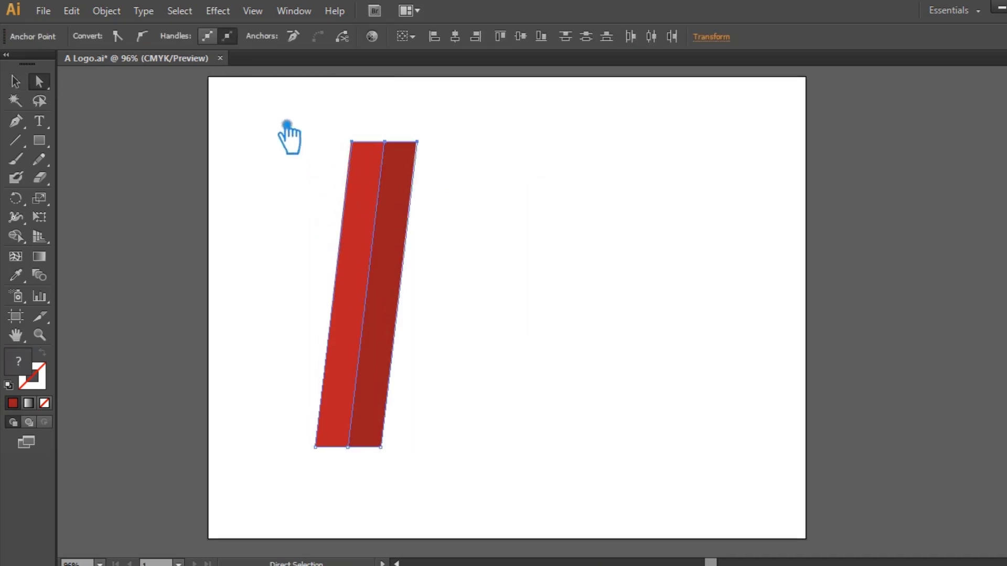
pyautogui.press('Right')
pyautogui.press('Right')
pyautogui.press('Right')
pyautogui.press('Right')
pyautogui.press('Right')
pyautogui.press('Right')
pyautogui.press('Right')
pyautogui.press('Right')
pyautogui.press('Right')
pyautogui.press('Right')
pyautogui.press('Right')
pyautogui.press('Right')
pyautogui.press('Right')
pyautogui.press('Right')
pyautogui.press('Right')
pyautogui.press('Right')
pyautogui.press('Right')
pyautogui.press('Right')
pyautogui.press('Right')
pyautogui.press('Right')
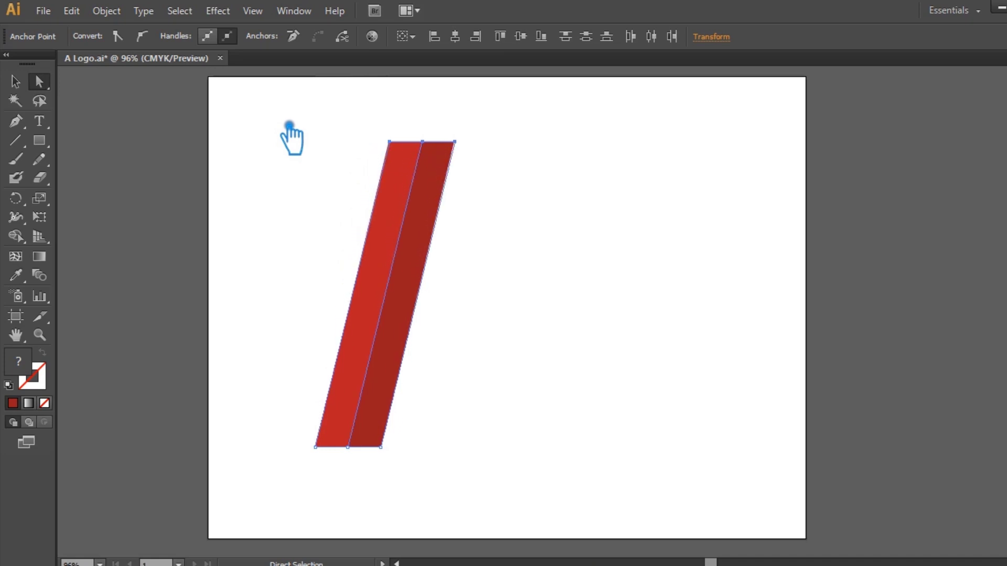
pyautogui.press('Right')
pyautogui.press('Right')
pyautogui.press('Right')
pyautogui.press('Right')
pyautogui.press('Right')
pyautogui.press('Right')
pyautogui.press('Right')
pyautogui.press('Right')
pyautogui.press('Right')
pyautogui.press('Right')
pyautogui.press('Right')
pyautogui.press('Right')
pyautogui.press('Right')
pyautogui.press('Right')
pyautogui.press('Right')
pyautogui.press('Right')
pyautogui.press('Right')
pyautogui.press('Right')
pyautogui.press('Right')
pyautogui.press('Right')
pyautogui.press('Right')
pyautogui.press('Right')
pyautogui.press('Right')
pyautogui.press('Right')
pyautogui.press('Right')
pyautogui.press('Right')
pyautogui.press('Right')
pyautogui.press('Right')
pyautogui.press('Right')
pyautogui.press('Right')
pyautogui.press('Right')
pyautogui.press('Right')
pyautogui.press('Right')
pyautogui.press('Right')
pyautogui.press('Right')
pyautogui.press('Right')
pyautogui.press('Right')
pyautogui.press('Right')
pyautogui.press('Right')
pyautogui.press('Right')
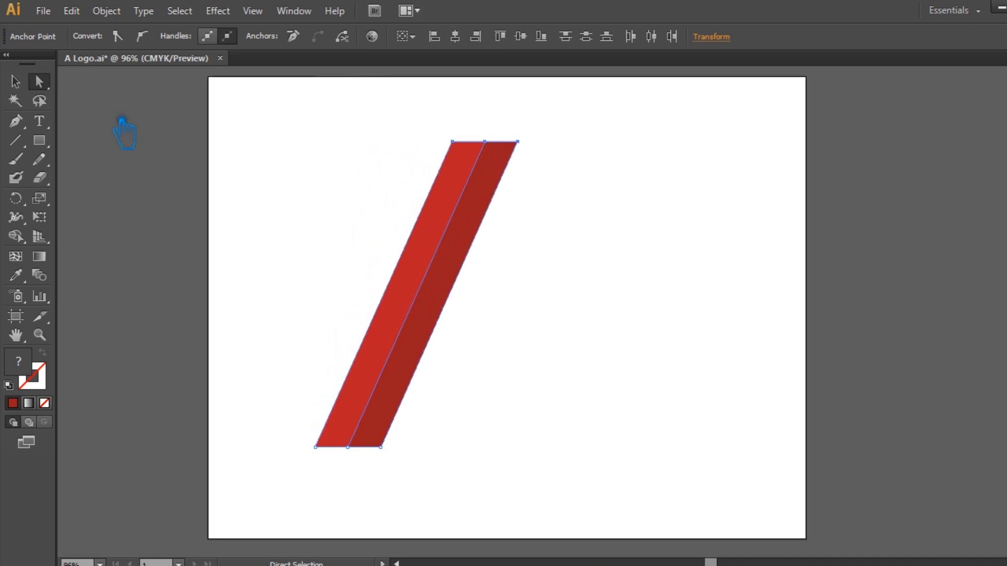
# Group the two halves of the slanted bar
pyautogui.click(16, 83)
pyautogui.click(688, 237)
pyautogui.moveTo(617, 236); pyautogui.dragTo(364, 158)
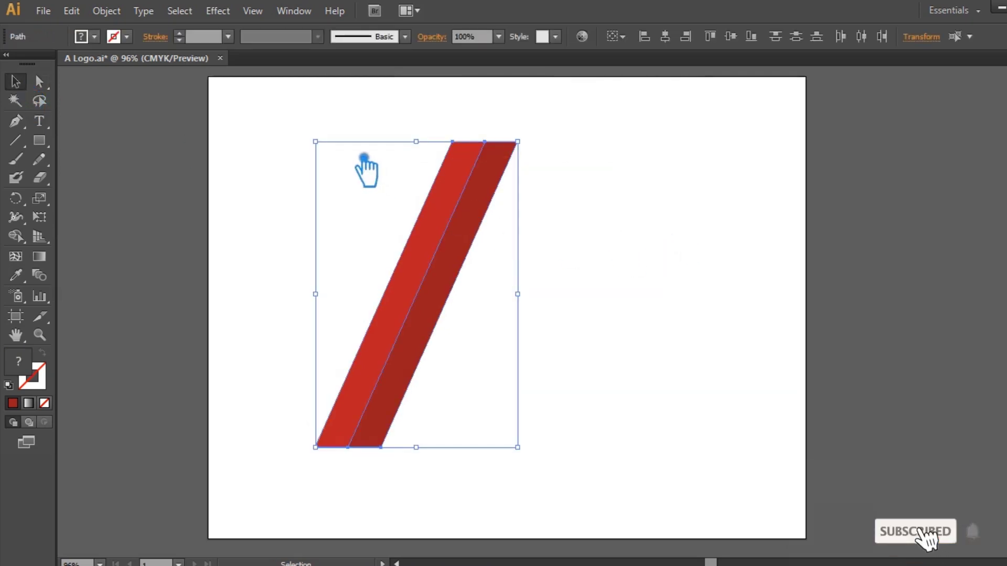
pyautogui.hotkey('ctrl', 'g')
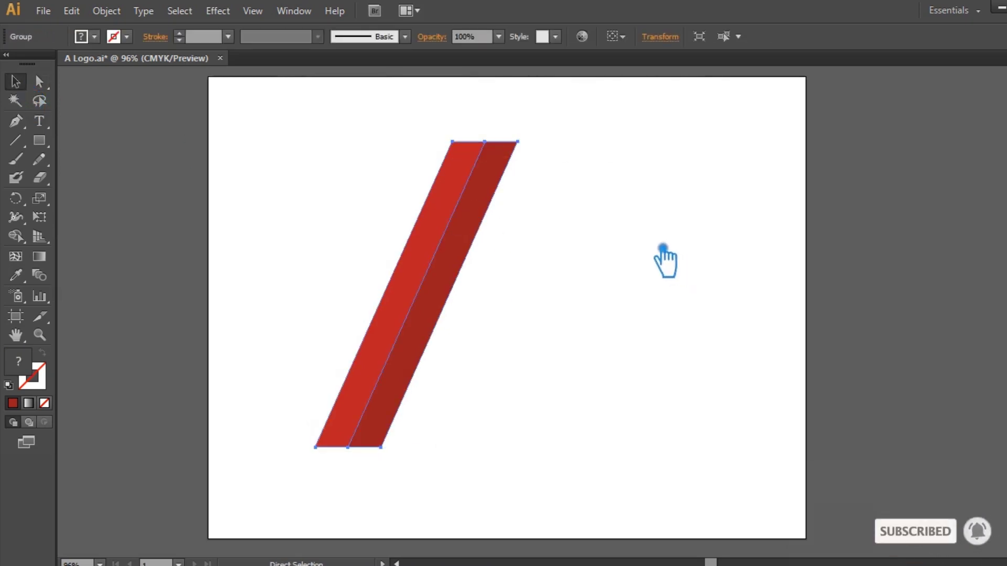
# Paste a copy of the grouped bar in front and reflect it across the vertical axis
pyautogui.rightClick(493, 234)
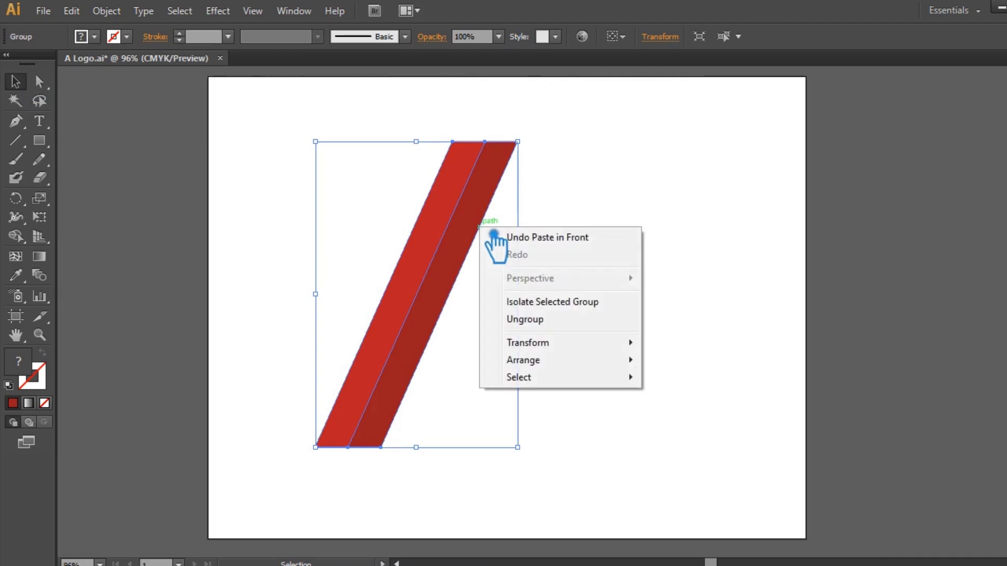
pyautogui.moveTo(558, 345)
pyautogui.click(714, 400)
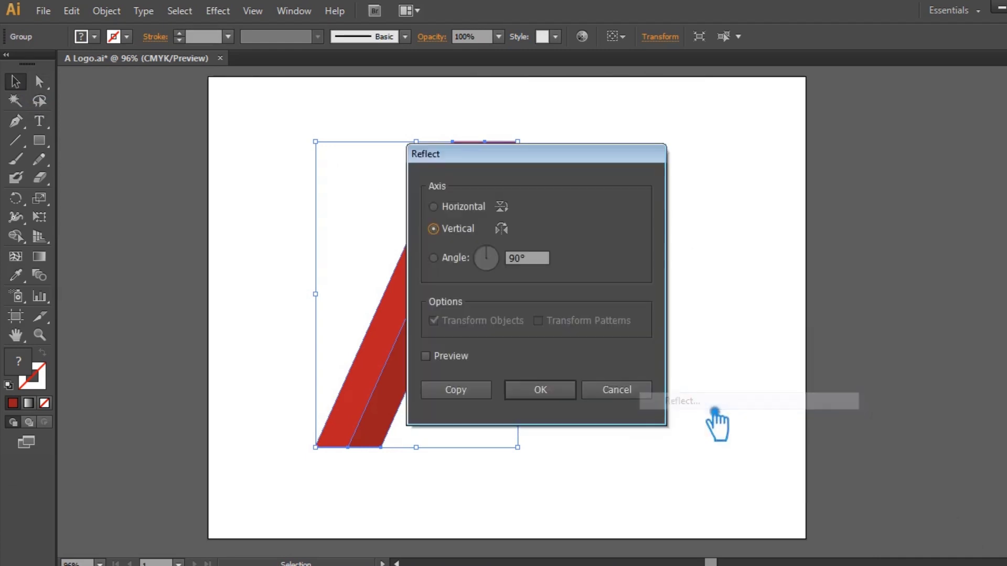
pyautogui.click(563, 394)
pyautogui.click(700, 382)
# Move the reflected bar right until both bars' top edges coincide in an A shape, and send it to the back
pyautogui.moveTo(360, 239); pyautogui.dragTo(503, 237)
pyautogui.click(742, 205)
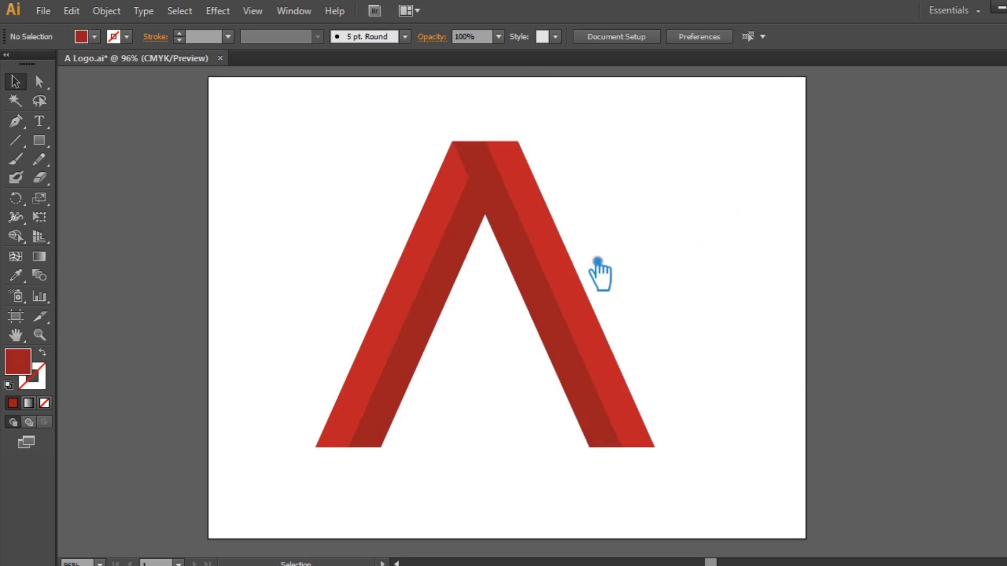
pyautogui.click(567, 261)
pyautogui.hotkey('ctrl', 'shift', '[')
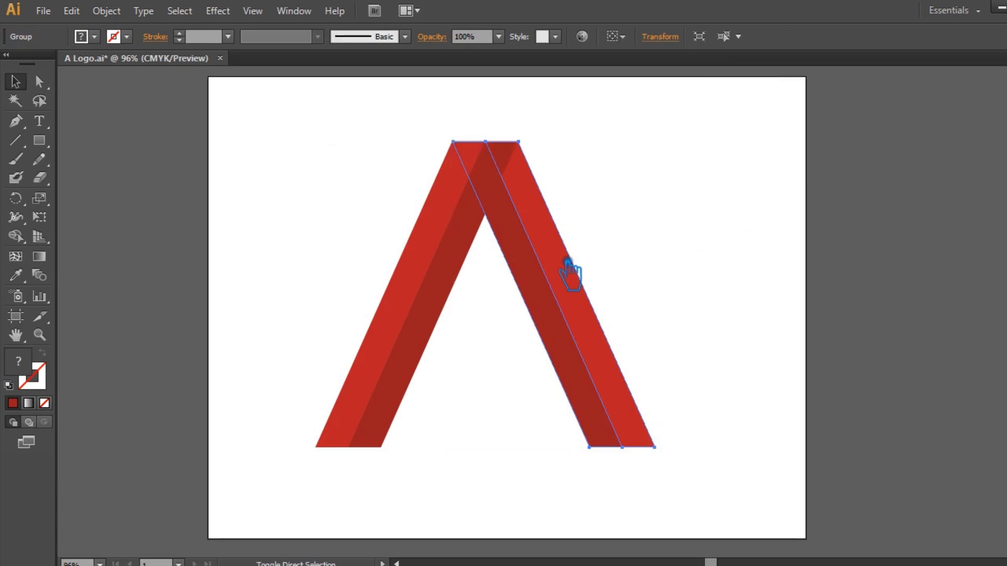
pyautogui.click(703, 231)
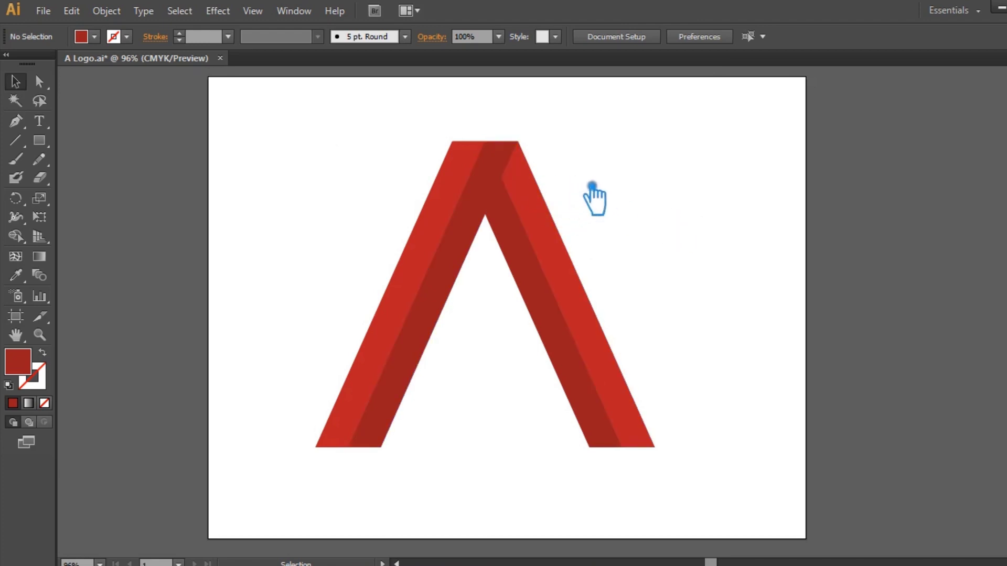
# Divide the two overlapping bars into separate pieces with the Pathfinder
pyautogui.click(462, 147)
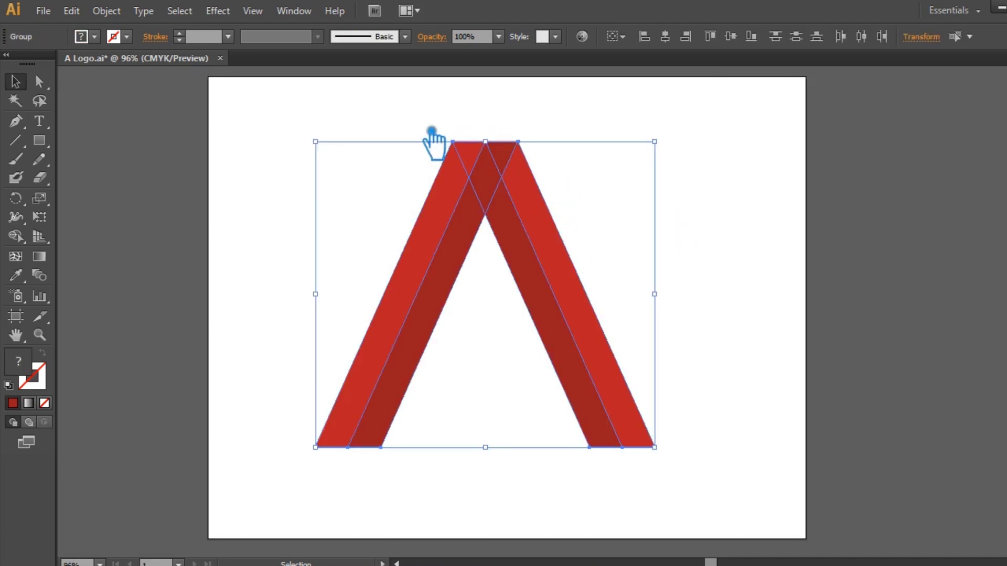
pyautogui.click(1006, 430)
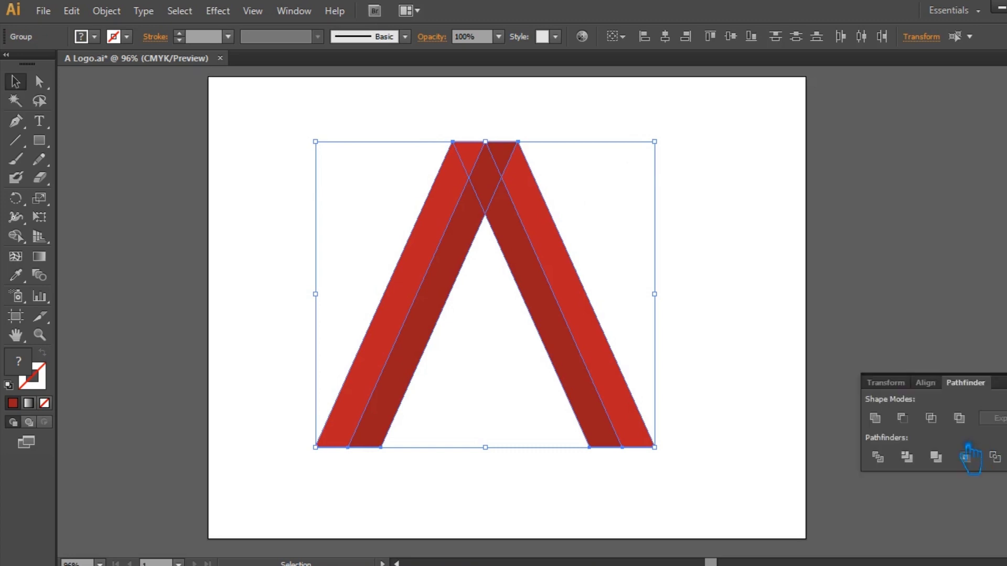
pyautogui.click(890, 460)
pyautogui.click(984, 382)
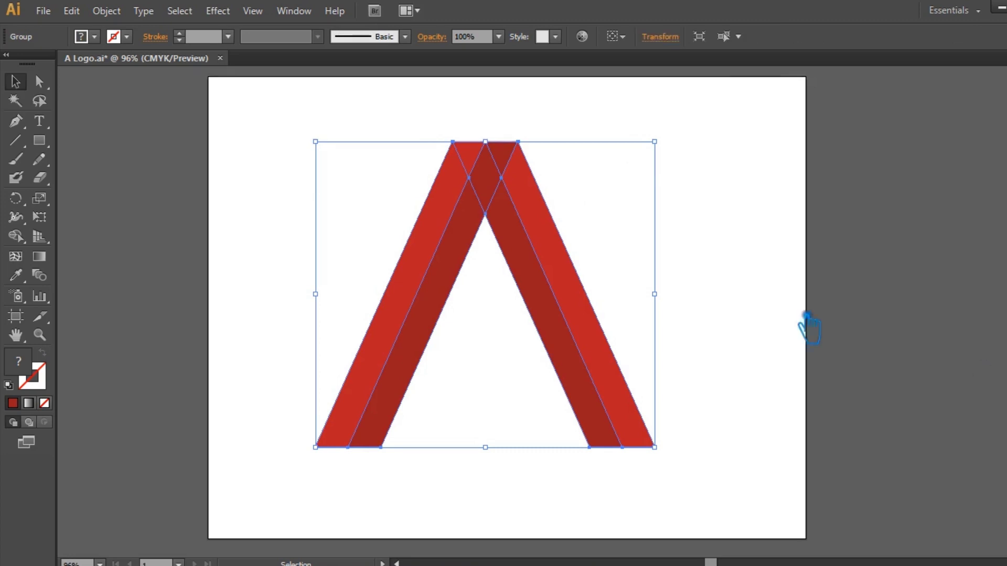
pyautogui.click(685, 285)
# Ungroup the divided pieces of the A shape
pyautogui.rightClick(511, 158)
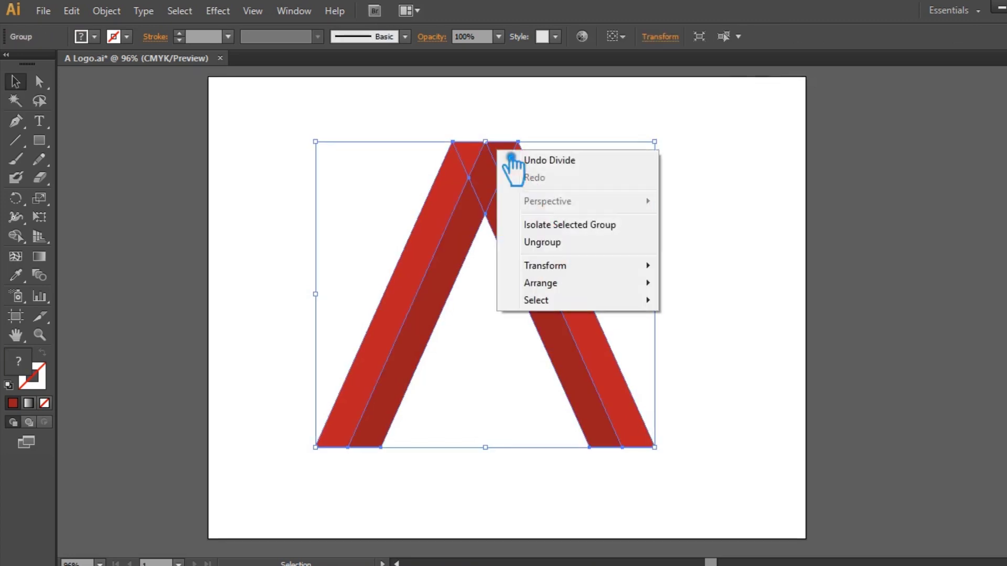
pyautogui.click(551, 243)
pyautogui.click(704, 199)
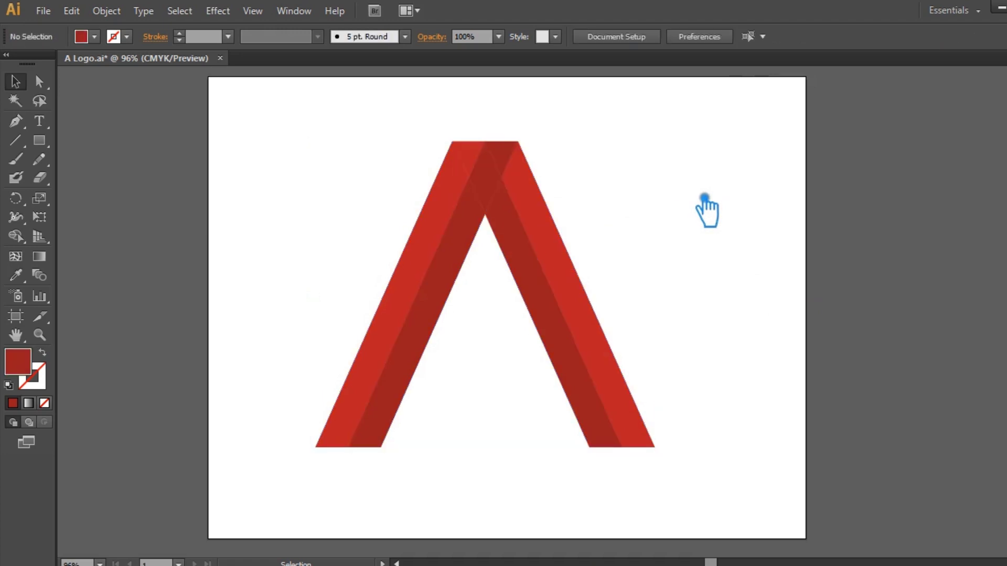
# Recolor the small dark triangle at the top of the right bar with the bar's bright red, using the Eyedropper
pyautogui.click(521, 157)
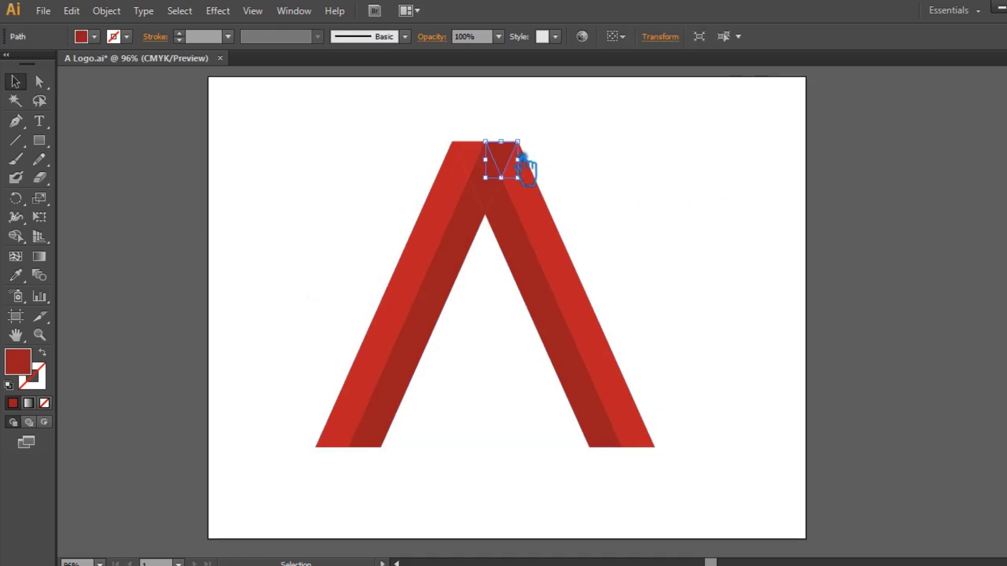
pyautogui.keyDown('shift'); pyautogui.click(580, 274); pyautogui.keyUp('shift')
pyautogui.press('i')
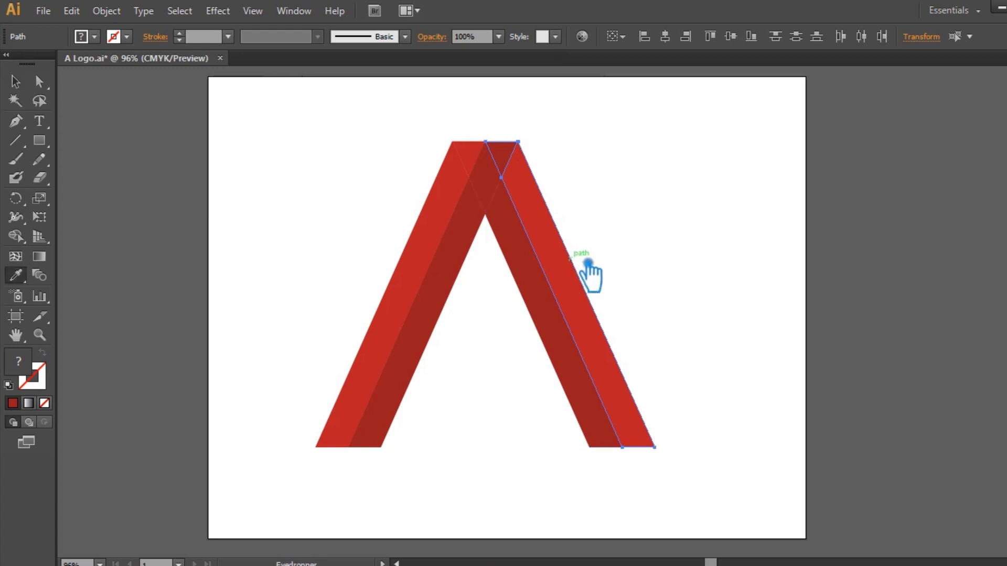
pyautogui.click(568, 253)
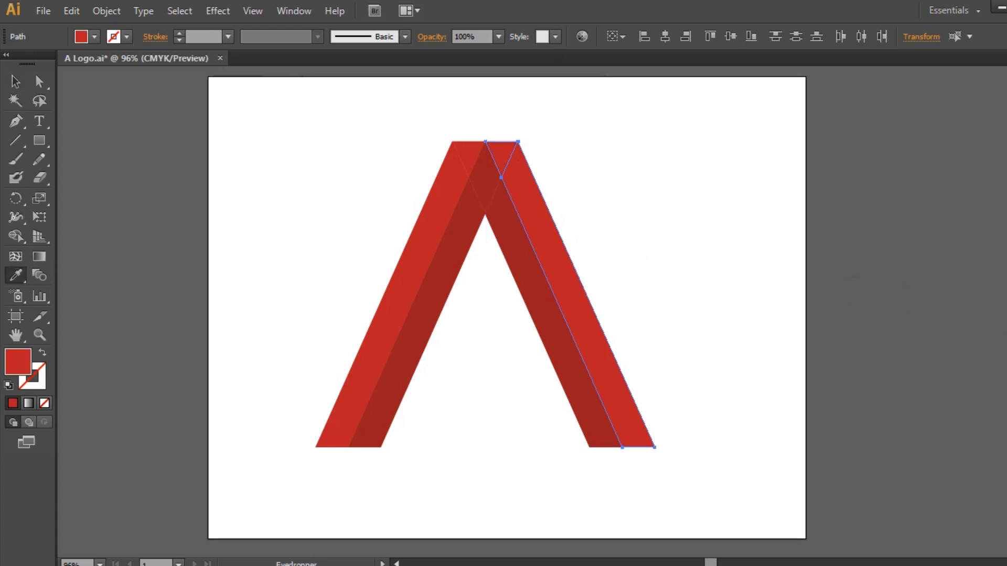
# Unite the two bright red pieces of the right bar and delete the redundant anchor point on its inner edge
pyautogui.hotkey('ctrl', 'shift', 'F9')
pyautogui.click(875, 418)
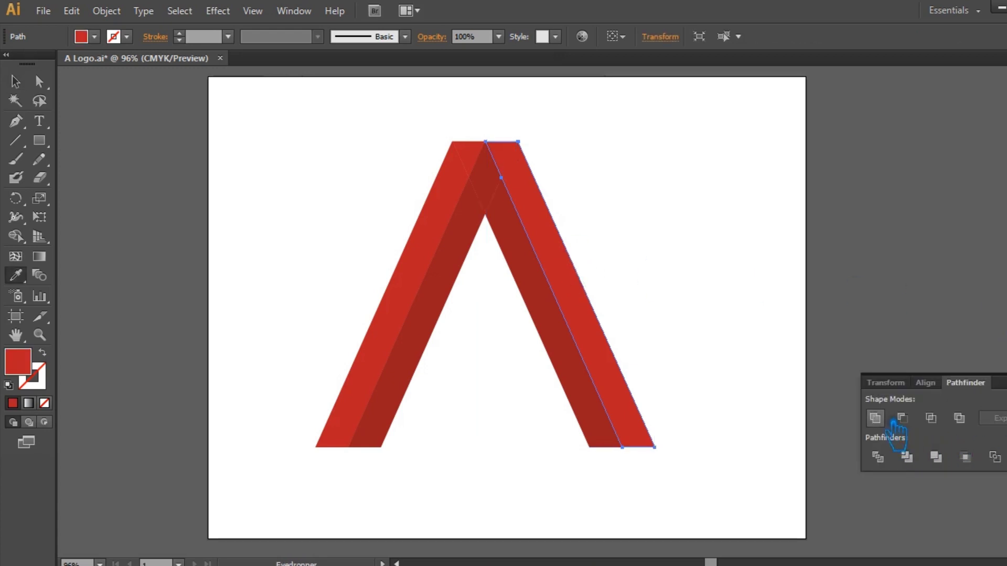
pyautogui.hotkey('ctrl', 'shift', 'F9')
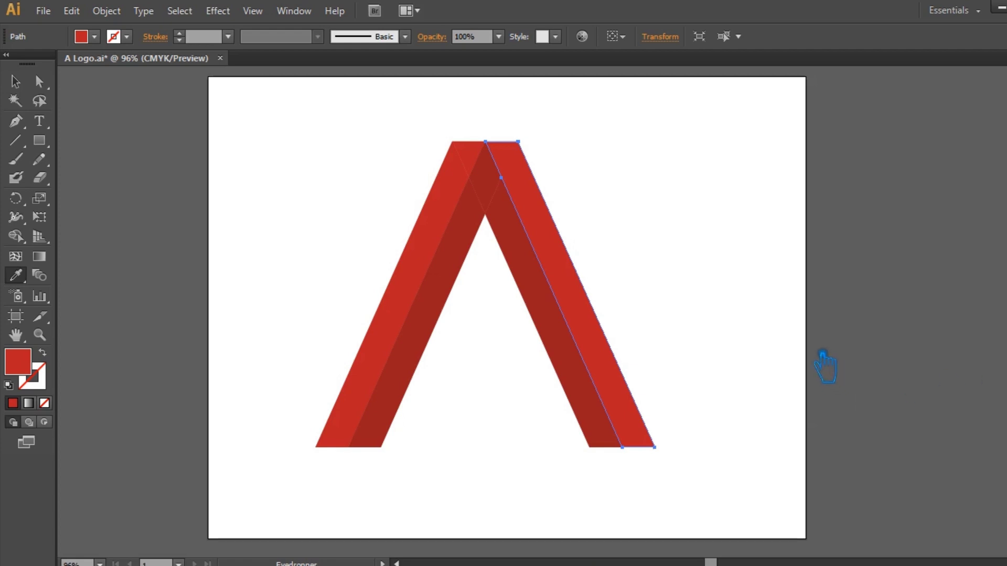
pyautogui.press('p')
pyautogui.click(517, 187)
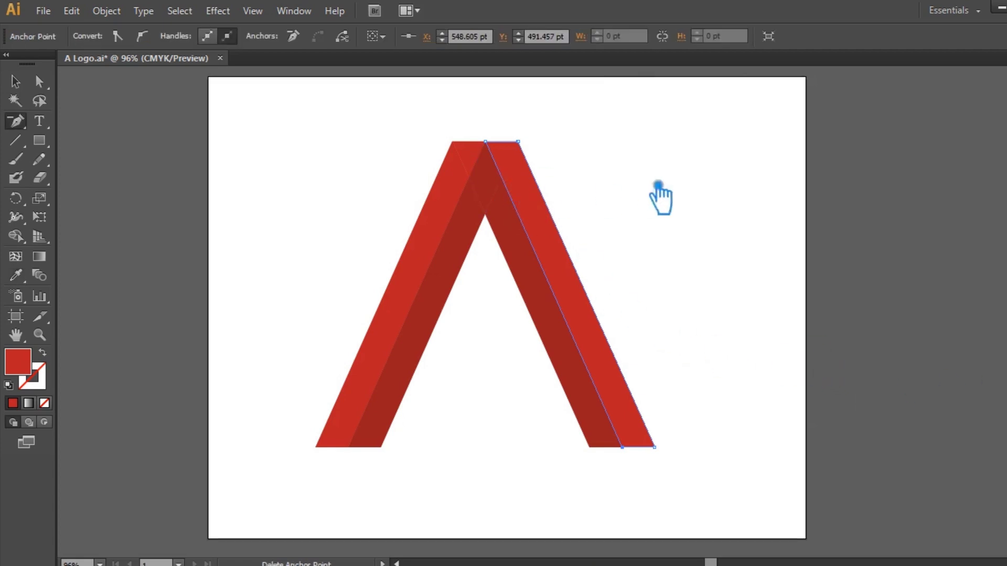
pyautogui.click(17, 80)
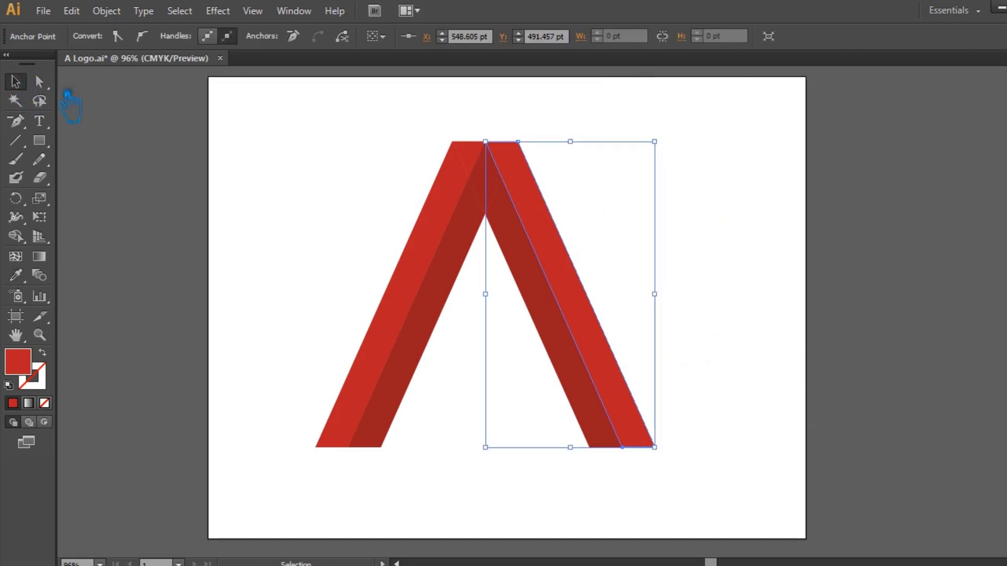
pyautogui.click(319, 137)
# Unite the small top piece and the long bright red piece of the left bar into one shape
pyautogui.click(471, 155)
pyautogui.keyDown('shift'); pyautogui.click(454, 215); pyautogui.keyUp('shift')
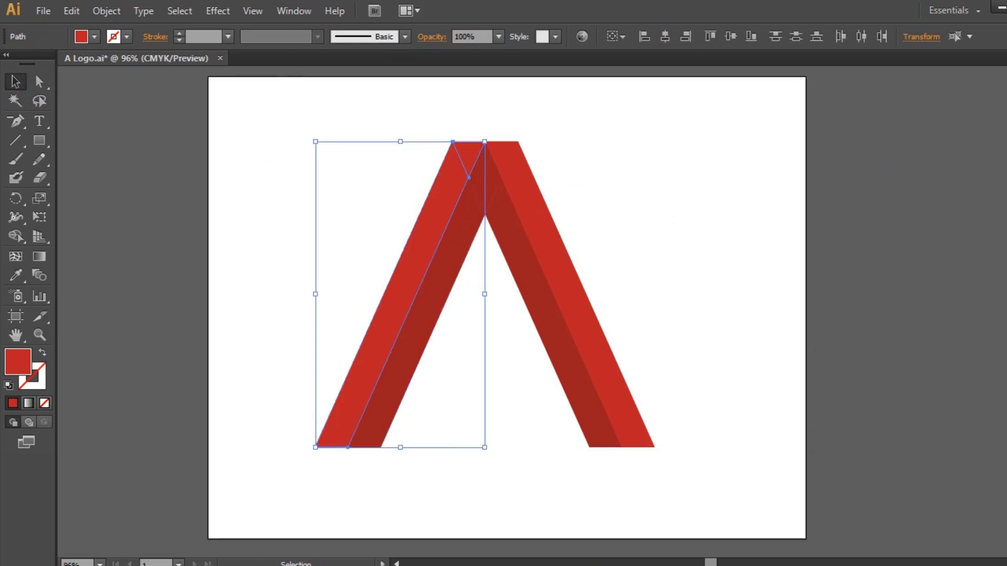
pyautogui.hotkey('ctrl', 'shift', 'F9')
pyautogui.click(902, 418)
pyautogui.hotkey('ctrl', 'shift', 'F9')
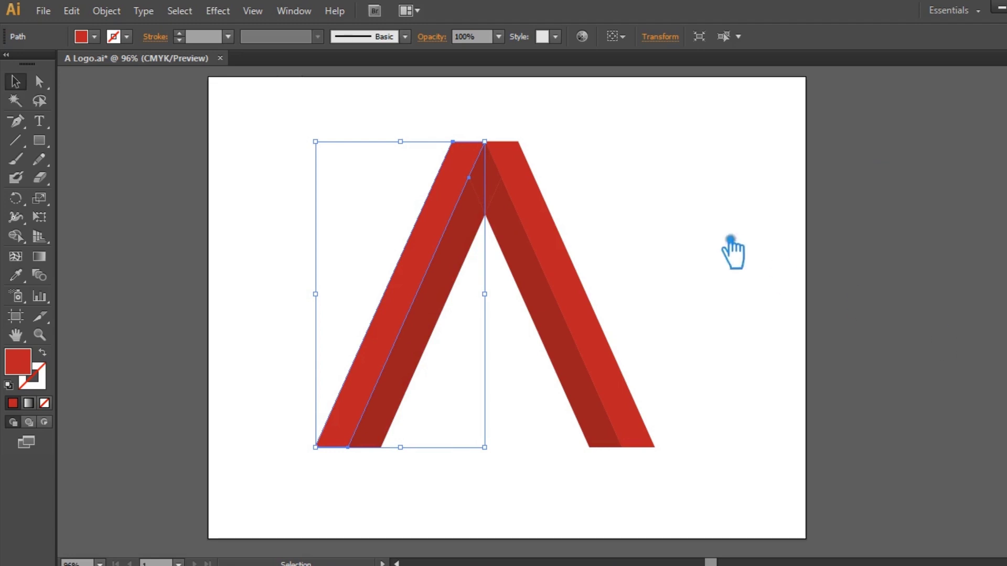
pyautogui.click(731, 238)
# Delete the redundant anchor point on the inner edge of the bright red left bar
pyautogui.click(440, 192)
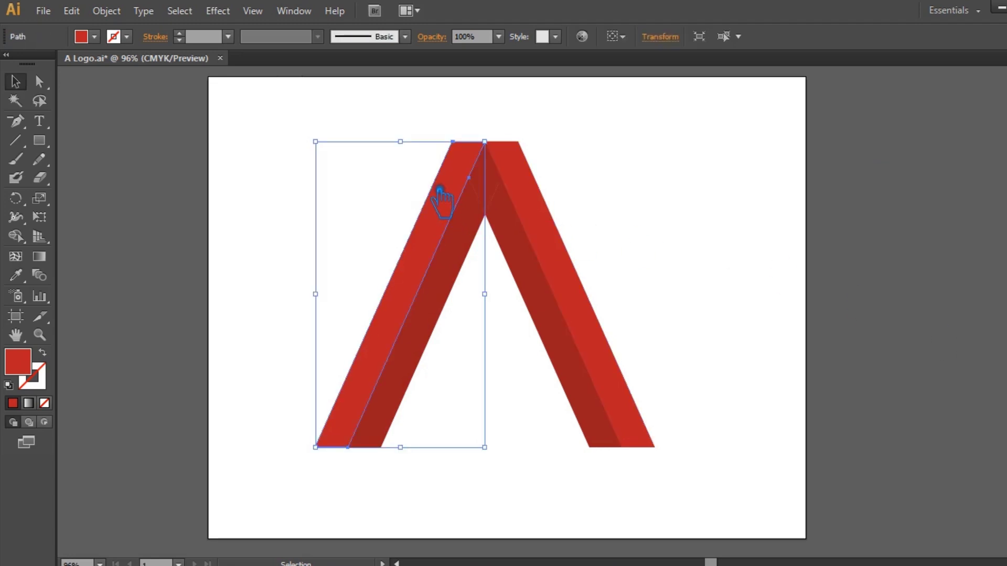
pyautogui.press('p')
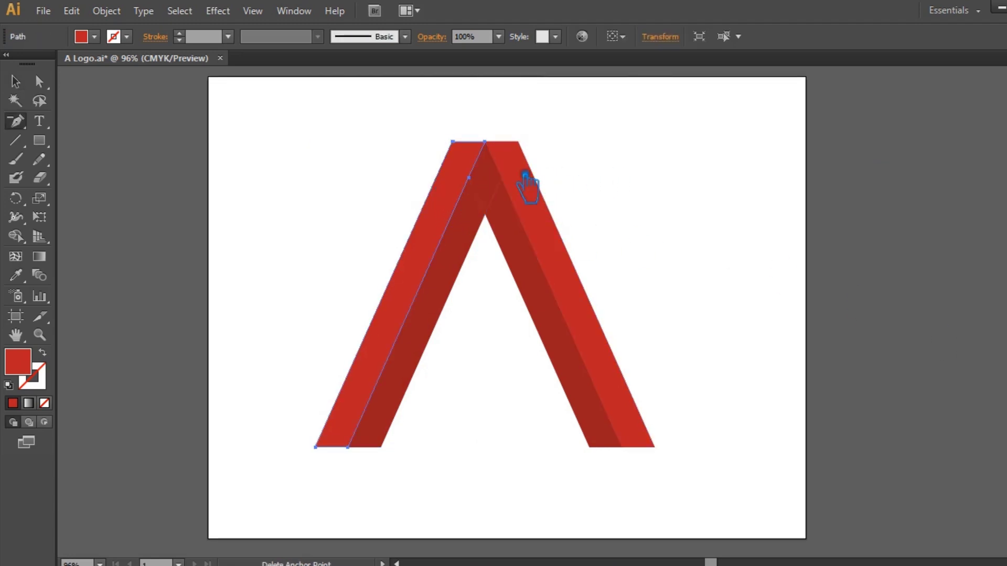
pyautogui.click(485, 189)
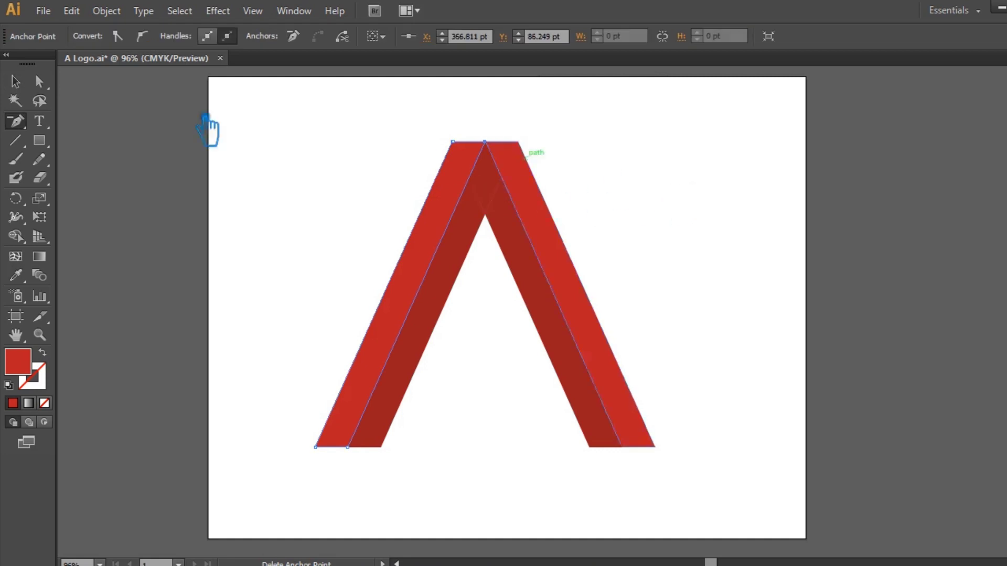
pyautogui.press('v')
pyautogui.click(663, 189)
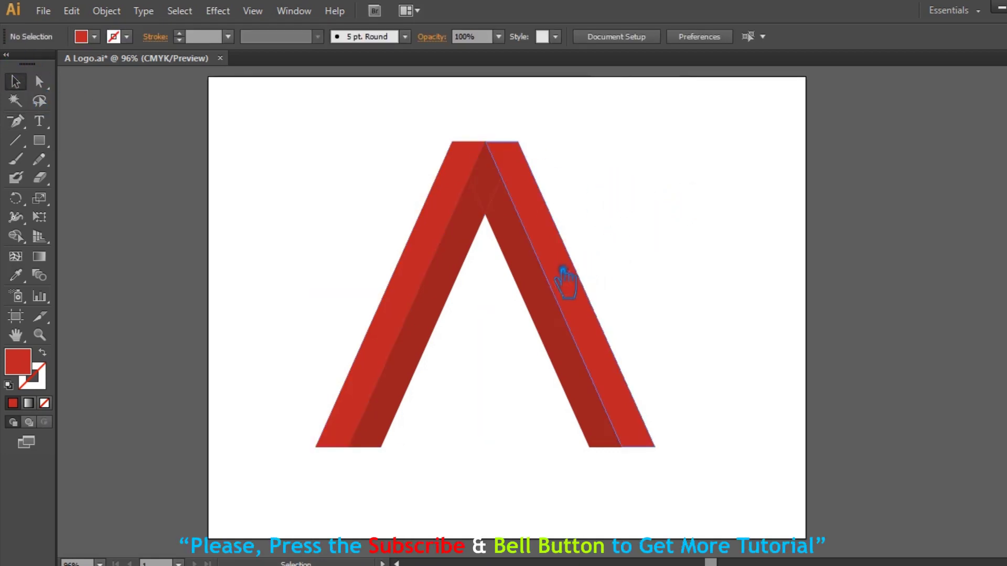
# Unite the dark red diamond and both dark red strips into one shape and delete its redundant anchor points near the apex
pyautogui.click(507, 205)
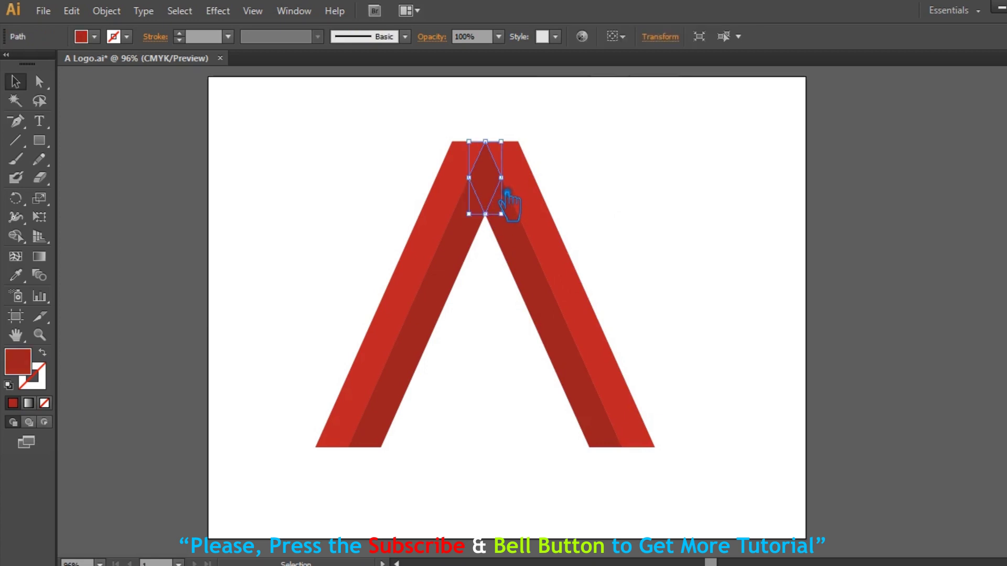
pyautogui.click(598, 175)
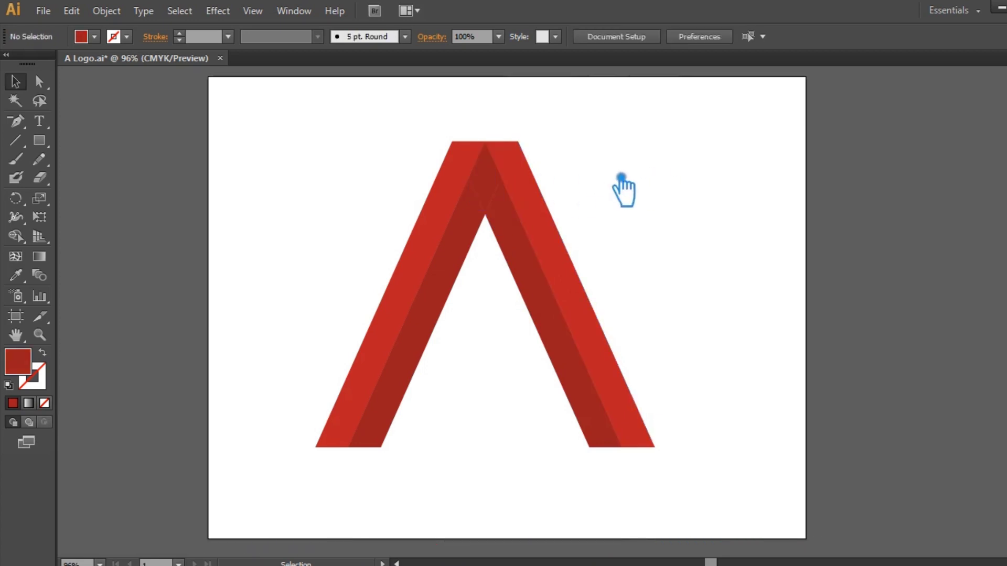
pyautogui.click(499, 181)
pyautogui.keyDown('shift'); pyautogui.click(456, 283); pyautogui.keyUp('shift')
pyautogui.keyDown('shift'); pyautogui.click(545, 261); pyautogui.keyUp('shift')
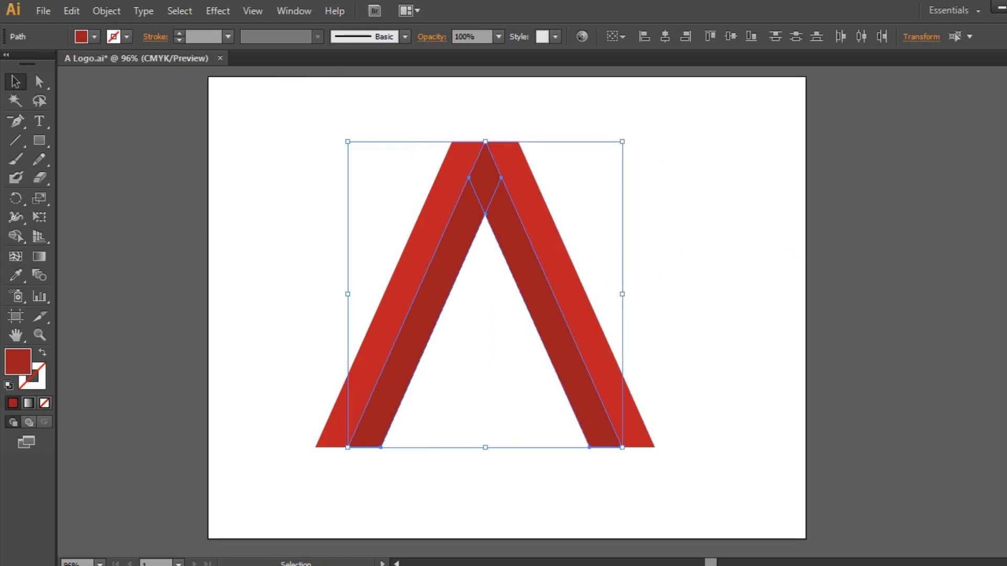
pyautogui.hotkey('ctrl', 'shift', 'F9')
pyautogui.click(882, 419)
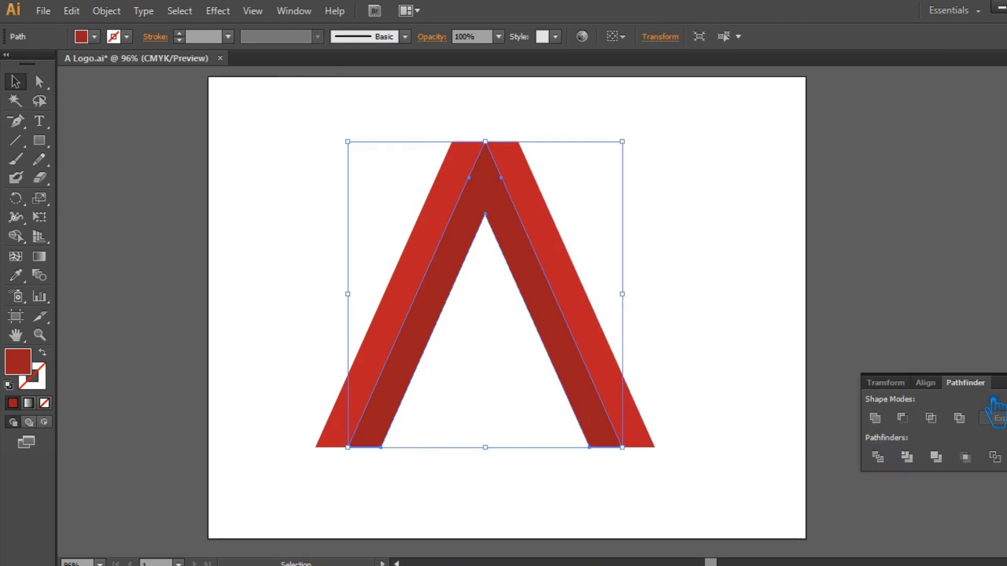
pyautogui.hotkey('ctrl', 'shift', 'F9')
pyautogui.press('-')
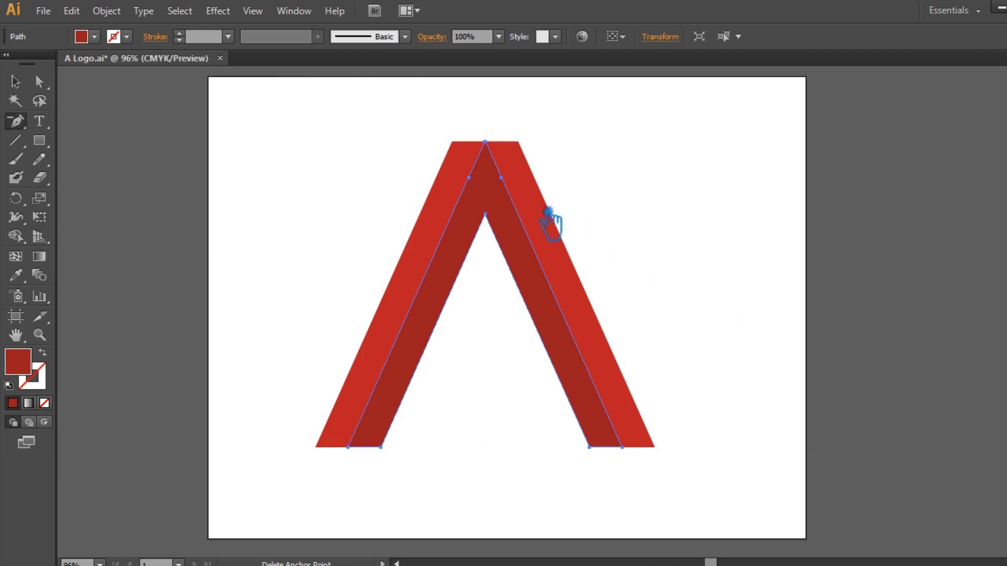
pyautogui.click(514, 188)
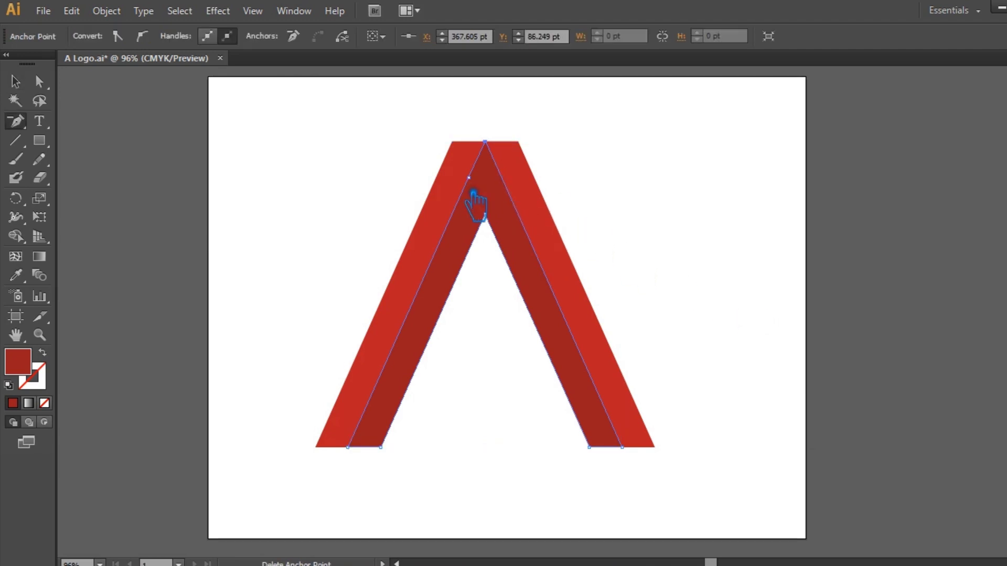
# Draw a wide dark red ellipse beside the A and scale down a copy of it placed over its upper part
pyautogui.moveTo(39, 140); pyautogui.dragTo(553, 371)
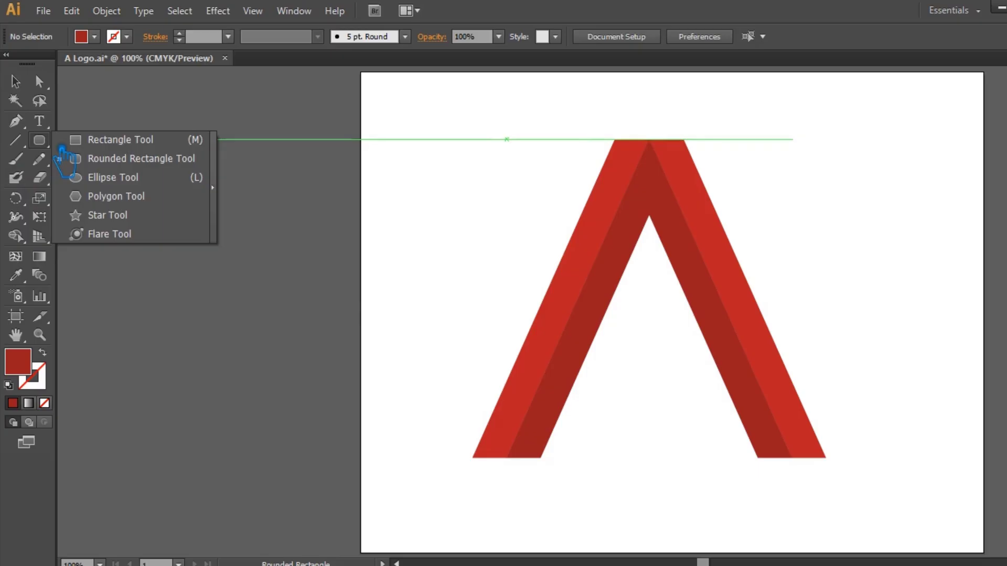
pyautogui.click(15, 81)
pyautogui.press('a')
pyautogui.press('v')
pyautogui.moveTo(339, 356); pyautogui.dragTo(340, 320)
pyautogui.moveTo(547, 253); pyautogui.dragTo(541, 258)
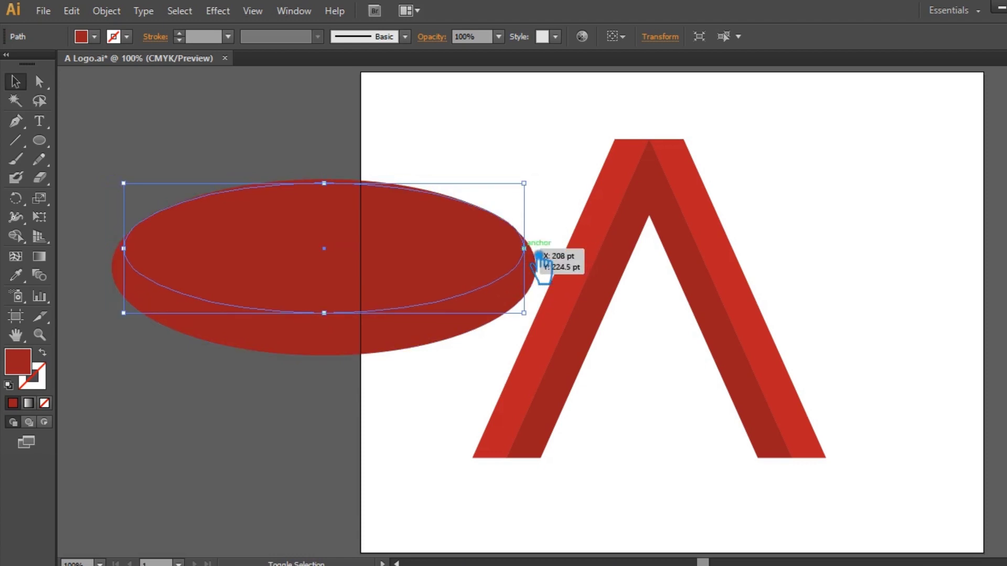
# Nudge the smaller ellipse up until its top edge nearly meets the top edge of the larger ellipse
pyautogui.press('Up')
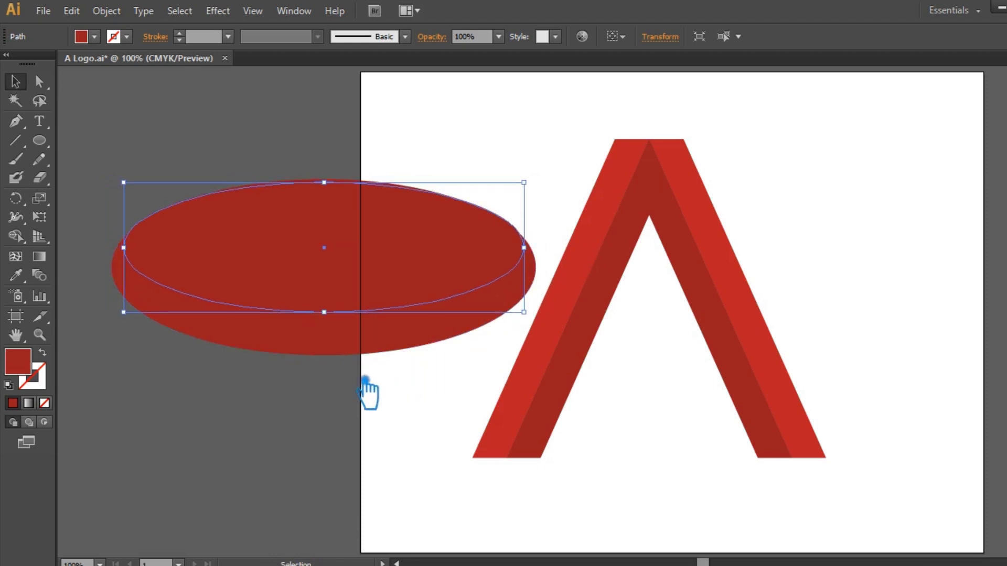
pyautogui.press('Up')
pyautogui.press('Up')
pyautogui.press('Up')
pyautogui.press('Up')
pyautogui.press('Up')
pyautogui.press('Up')
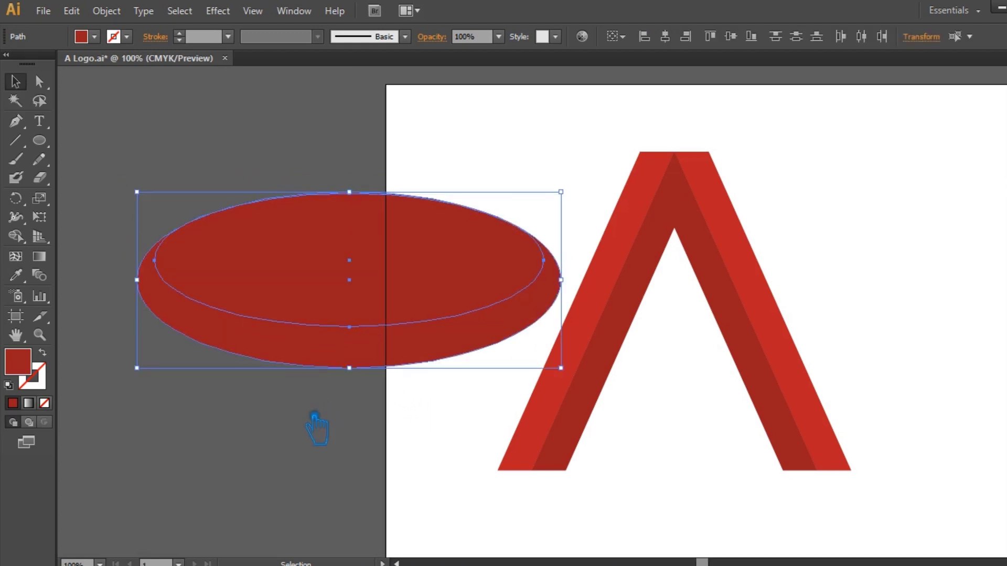
# Subtract the smaller ellipse from the larger one with Minus Front to form a crescent
pyautogui.click(314, 413)
pyautogui.click(363, 286)
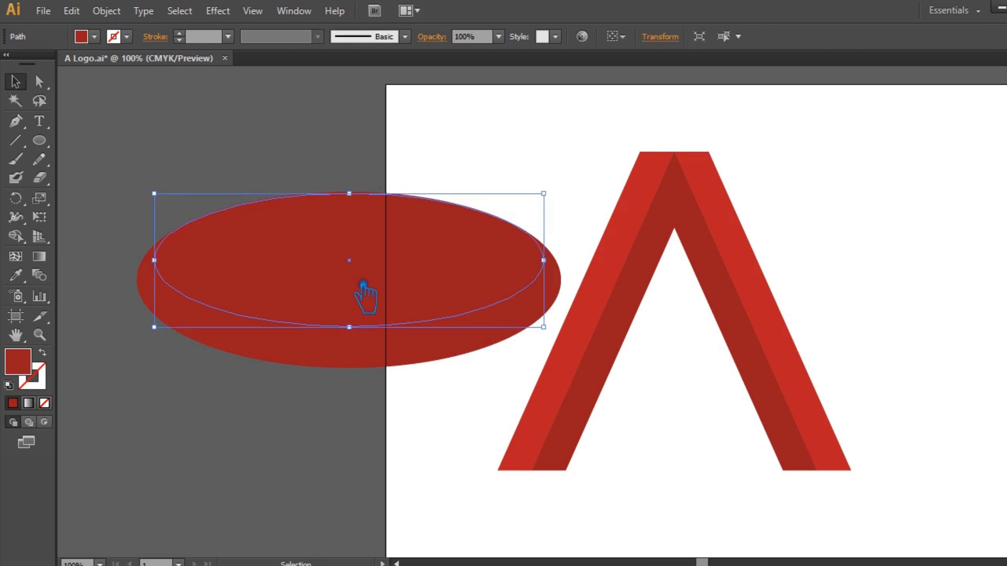
pyautogui.moveTo(458, 438); pyautogui.dragTo(181, 152)
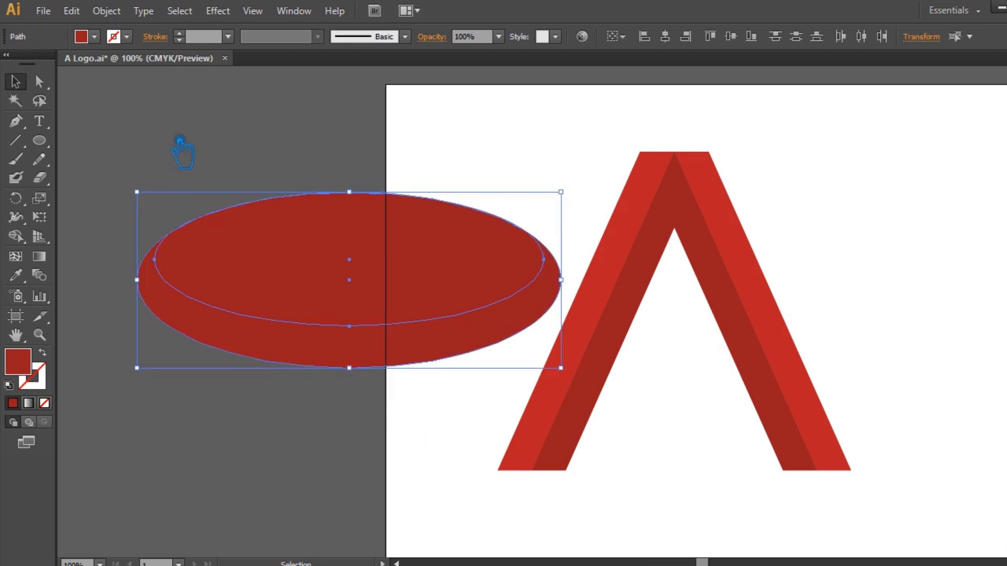
pyautogui.hotkey('ctrl', 'shift', 'F9')
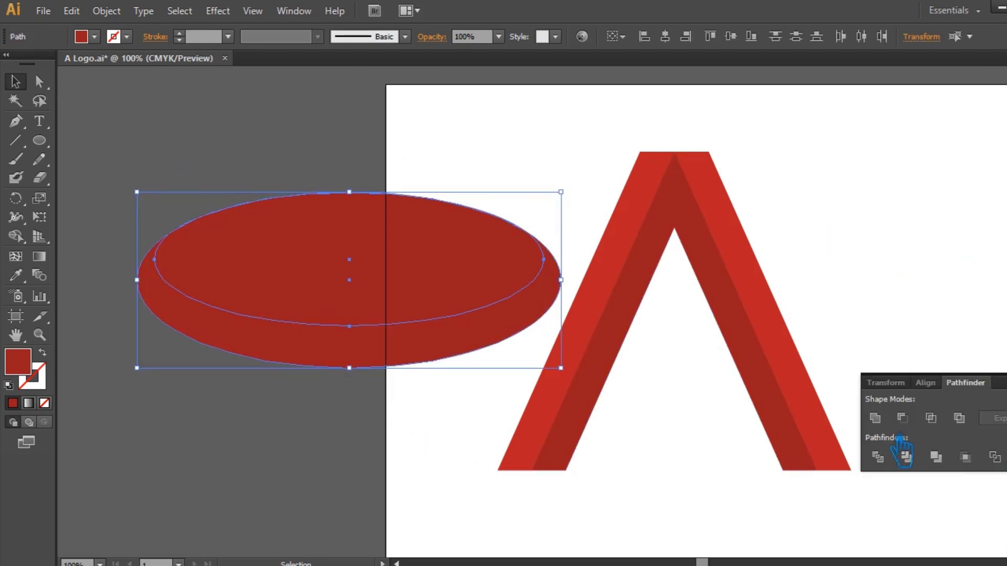
pyautogui.click(913, 425)
pyautogui.hotkey('ctrl', 'shift', 'F9')
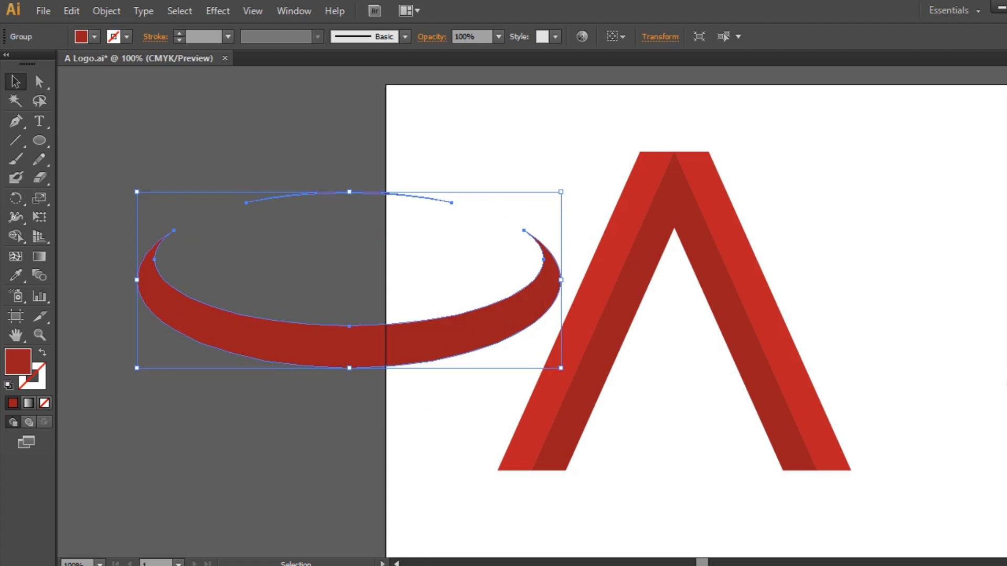
# Ungroup the subtracted shape and delete the thin leftover sliver above the crescent
pyautogui.click(443, 419)
pyautogui.rightClick(351, 191)
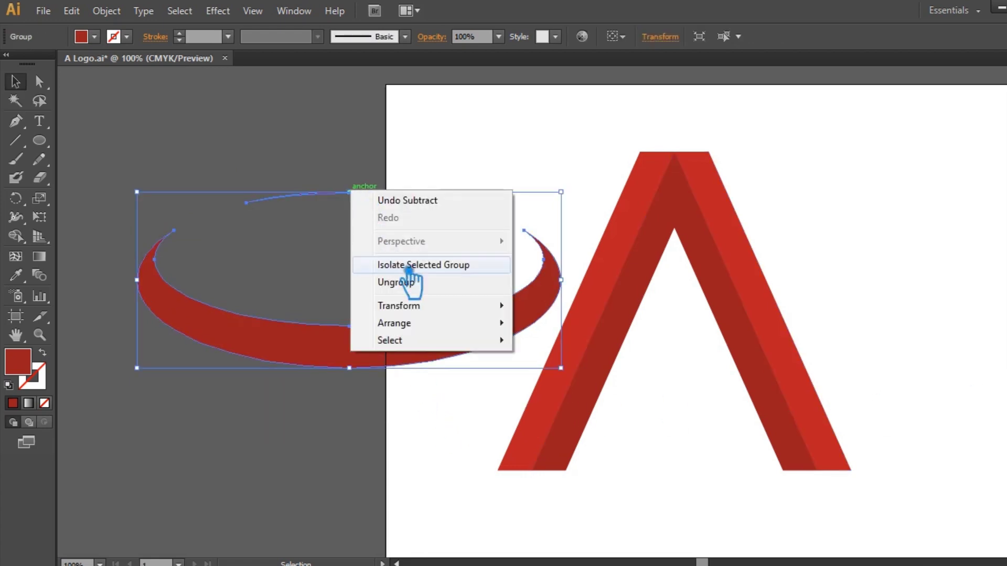
pyautogui.click(414, 283)
pyautogui.click(340, 259)
pyautogui.click(346, 193)
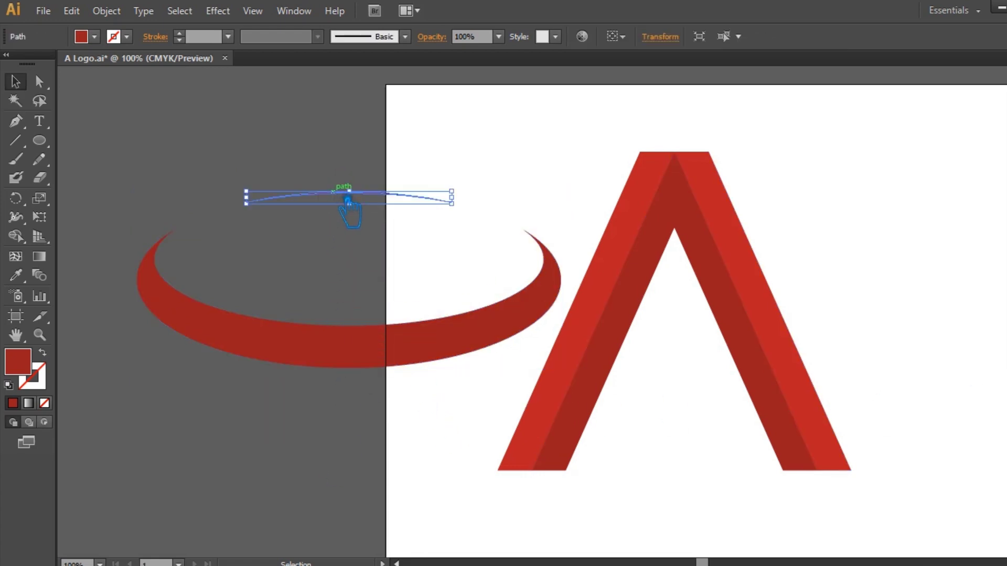
pyautogui.press('Delete')
# Move the crescent onto the A so it crosses both legs as a curved crossbar
pyautogui.moveTo(436, 344); pyautogui.dragTo(760, 353)
pyautogui.moveTo(928, 400)
pyautogui.mouseDown()
pyautogui.moveTo(624, 378)
pyautogui.moveTo(710, 386)
pyautogui.mouseUp()
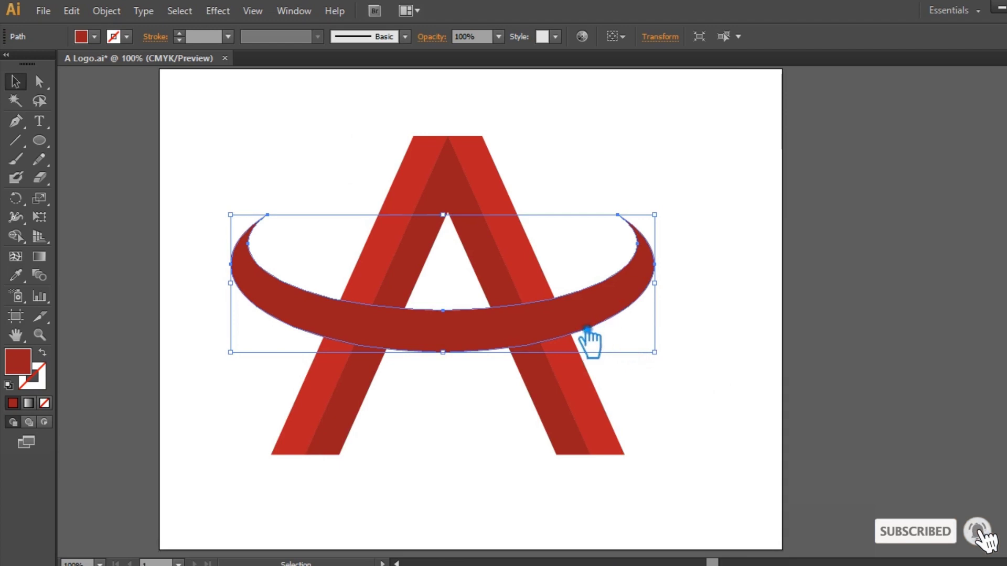
# Offset the crescent's path outward with miter joins and a miter limit of 4, previewing the result
pyautogui.click(106, 10)
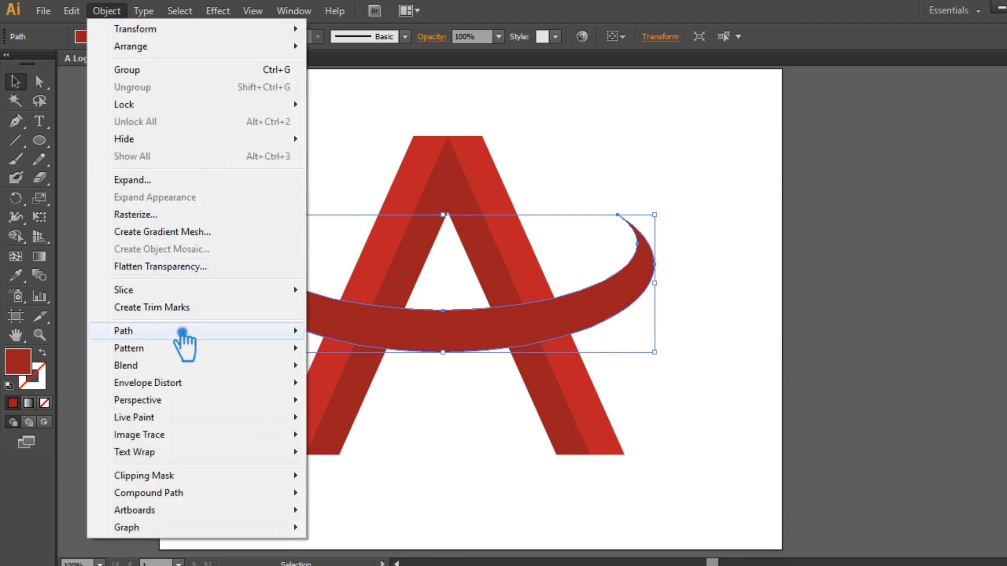
pyautogui.moveTo(281, 338)
pyautogui.click(454, 389)
pyautogui.moveTo(307, 173); pyautogui.dragTo(837, 143)
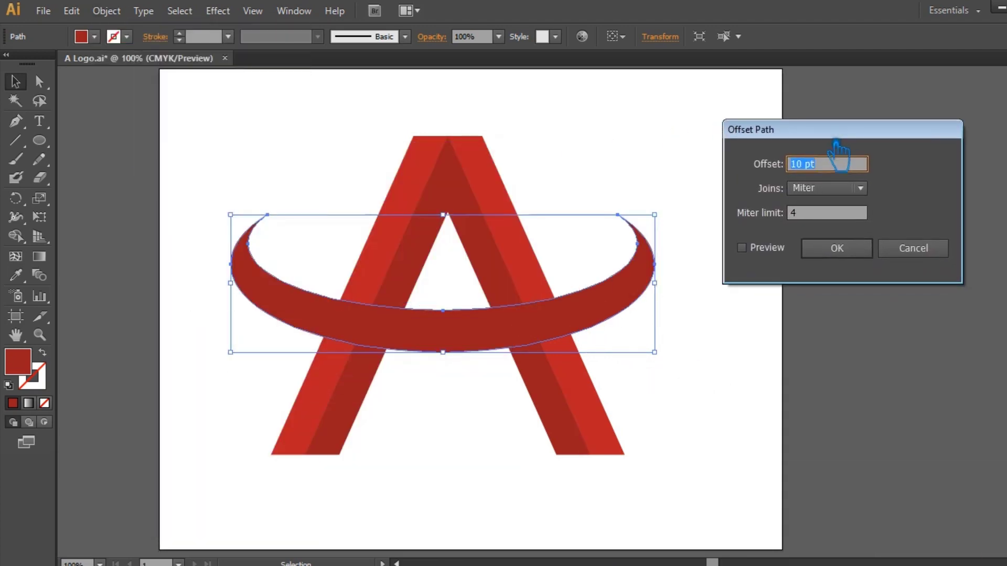
pyautogui.click(741, 248)
pyautogui.moveTo(814, 217); pyautogui.dragTo(781, 220)
pyautogui.press('Return')
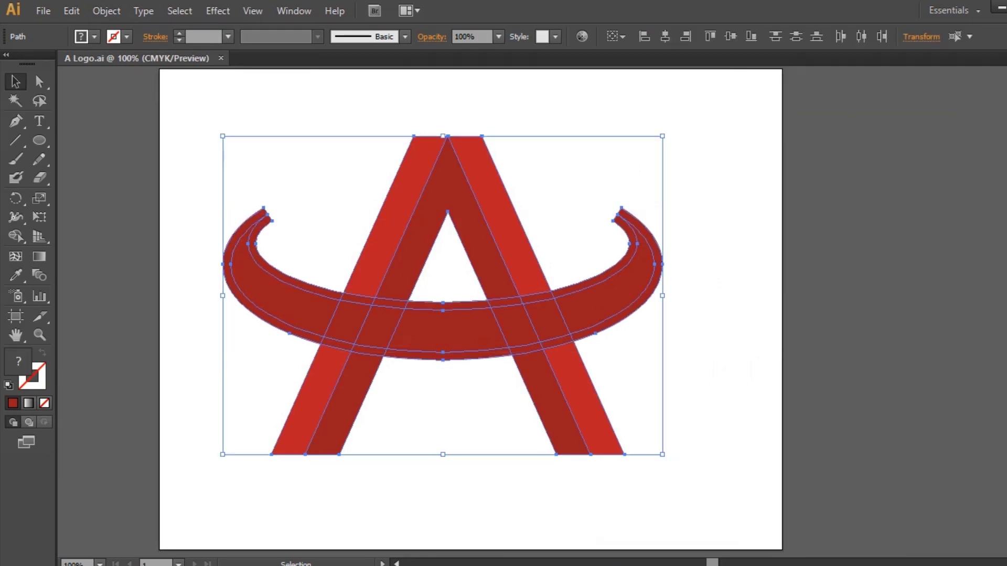
# Divide the overlapping A bars, crescent and offset outline with the Pathfinder and ungroup the resulting pieces
pyautogui.hotkey('ctrl', 'shift', 'F9')
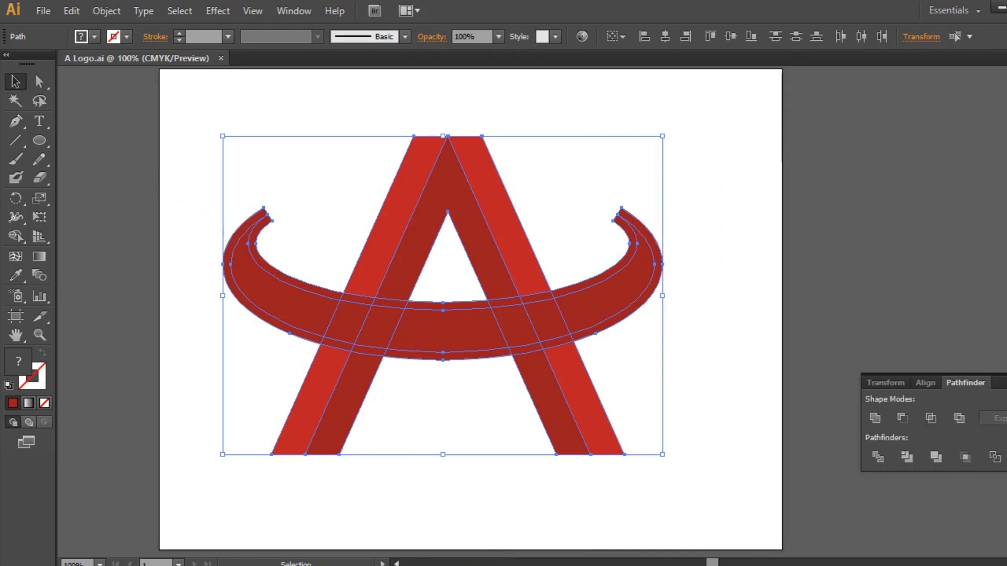
pyautogui.click(907, 458)
pyautogui.hotkey('ctrl', 'shift', 'F9')
pyautogui.click(723, 393)
pyautogui.click(461, 312)
pyautogui.rightClick(448, 296)
pyautogui.click(511, 396)
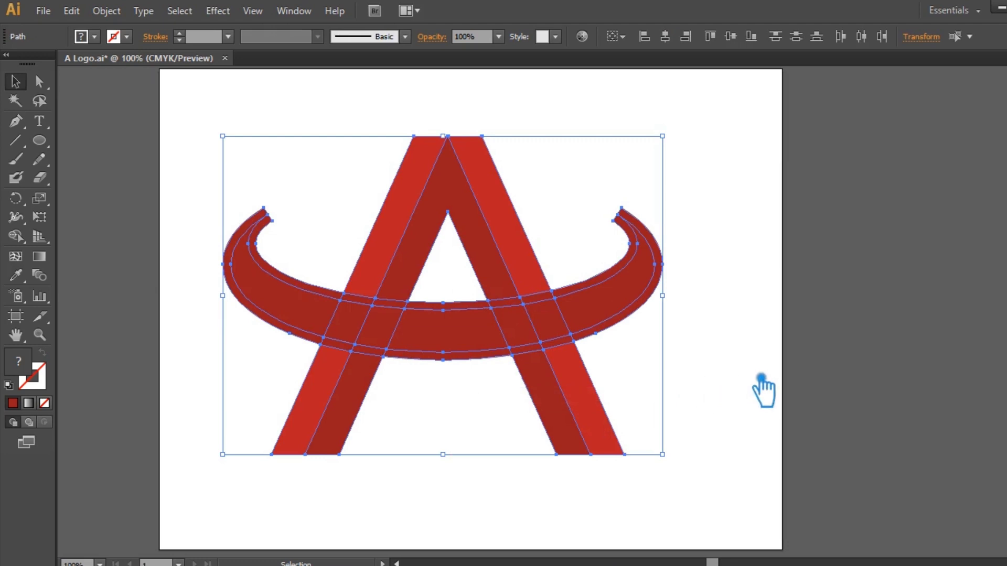
pyautogui.click(760, 378)
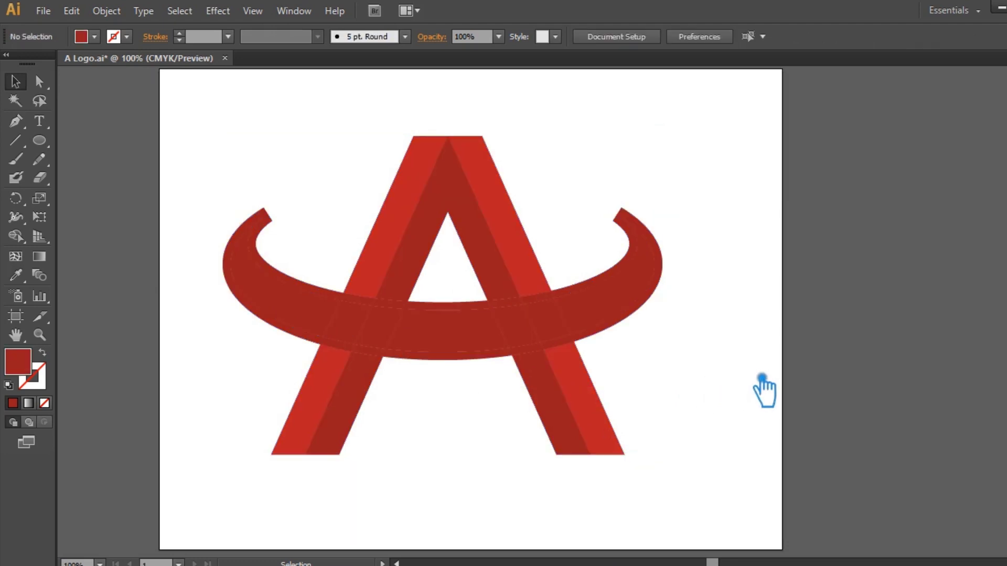
# Delete the offset outline pieces around both outer ends of the crescent, outside the legs of the A
pyautogui.click(282, 229)
pyautogui.press('Delete')
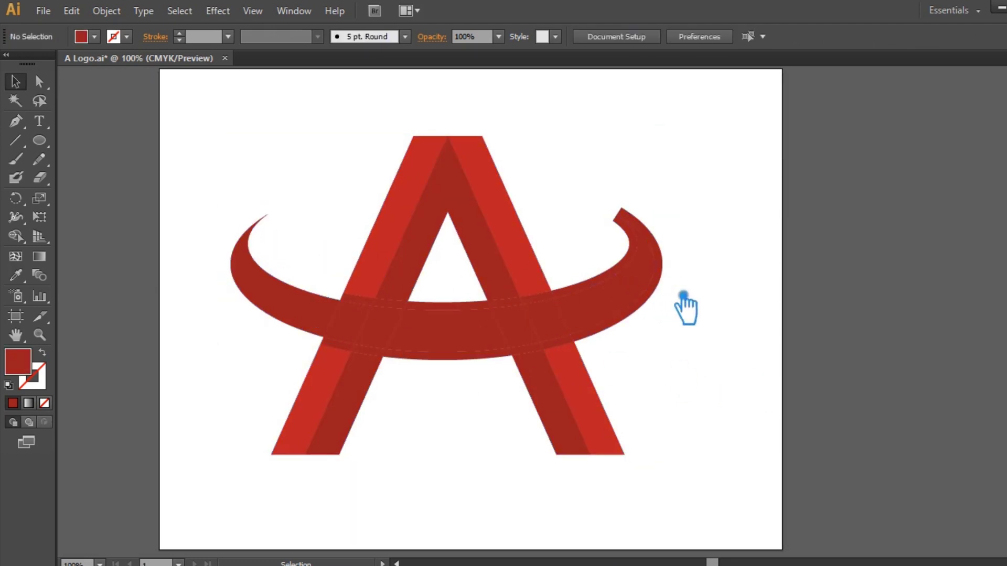
pyautogui.click(671, 265)
pyautogui.press('Delete')
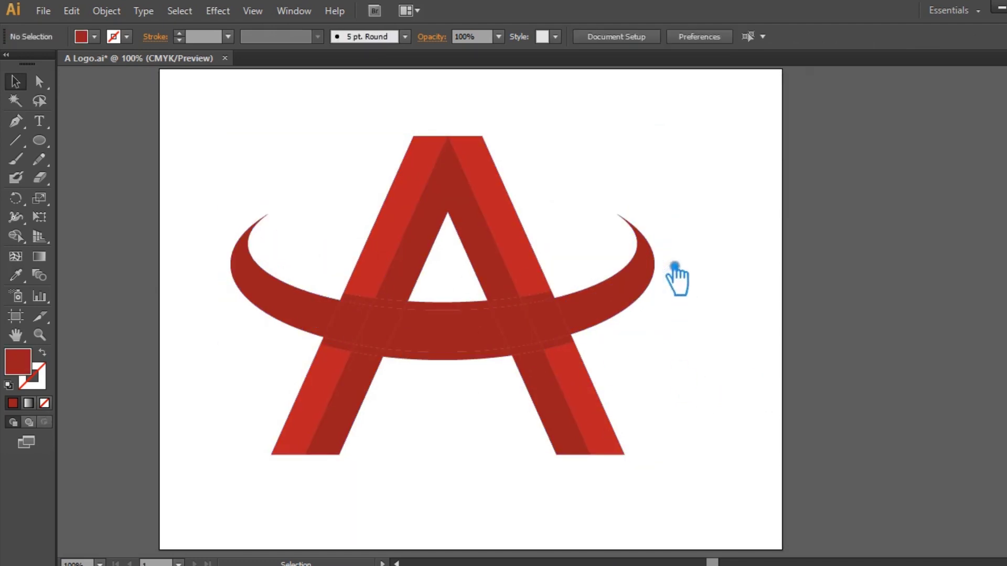
# Delete the offset strips along the crescent's upper edge, between and across both legs, to leave a white gap above it
pyautogui.click(449, 310)
pyautogui.press('Delete')
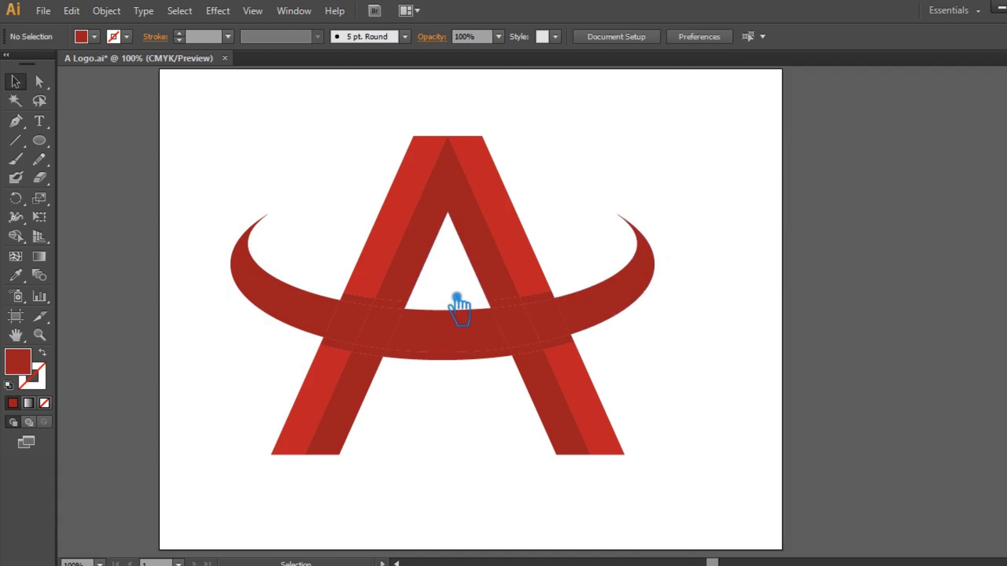
pyautogui.click(457, 309)
pyautogui.press('Delete')
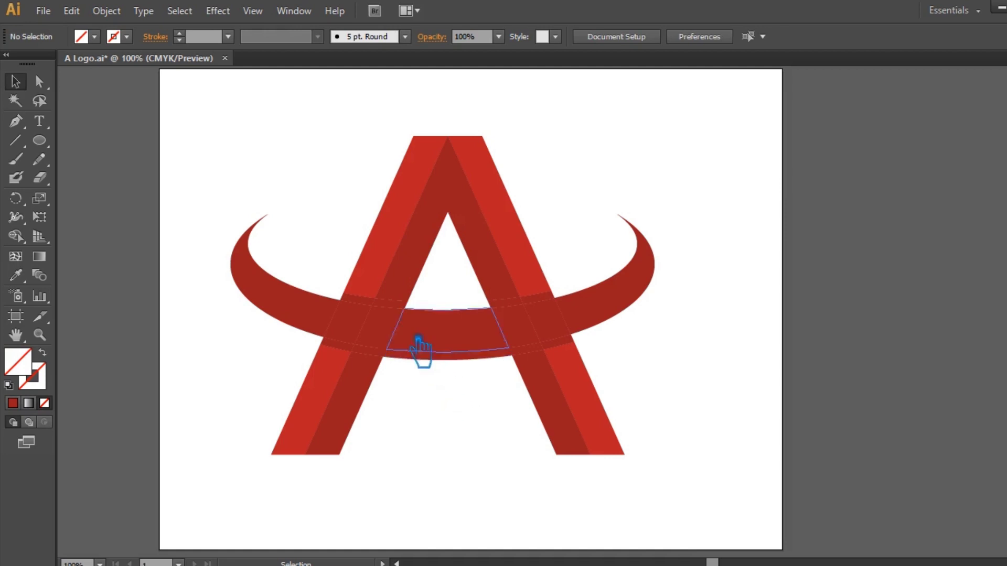
pyautogui.click(401, 309)
pyautogui.press('Delete')
pyautogui.click(549, 310)
pyautogui.press('Delete')
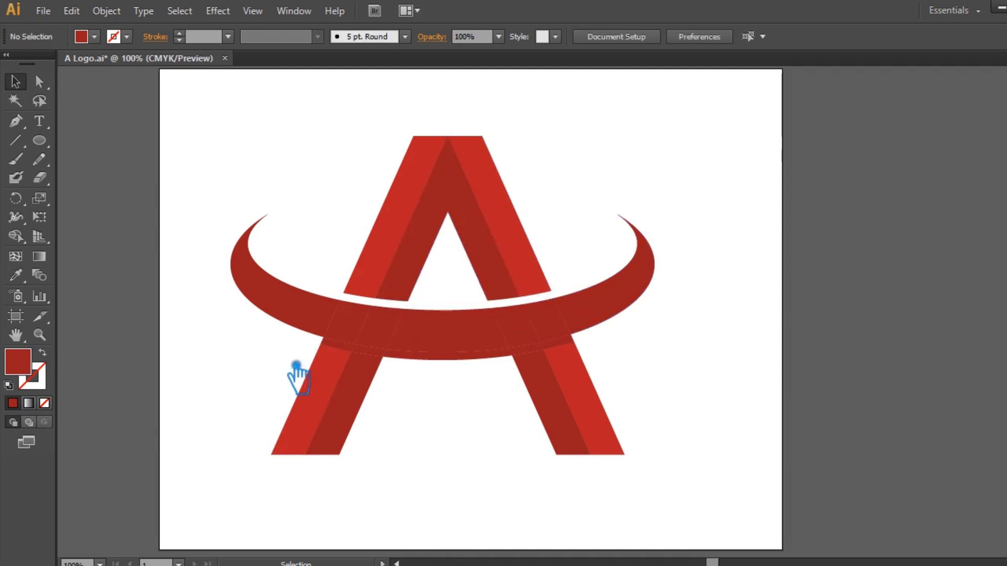
# Unite the offset strip pieces along the crescent's lower edge into a single shape with the Pathfinder
pyautogui.hotkey('ctrl', '=')
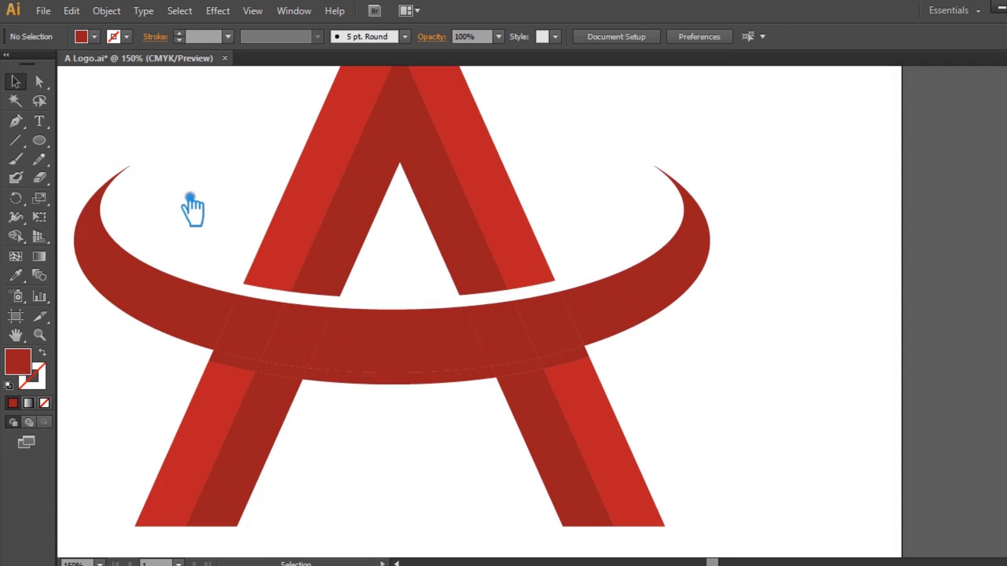
pyautogui.click(253, 371)
pyautogui.keyDown('shift'); pyautogui.click(287, 373); pyautogui.keyUp('shift')
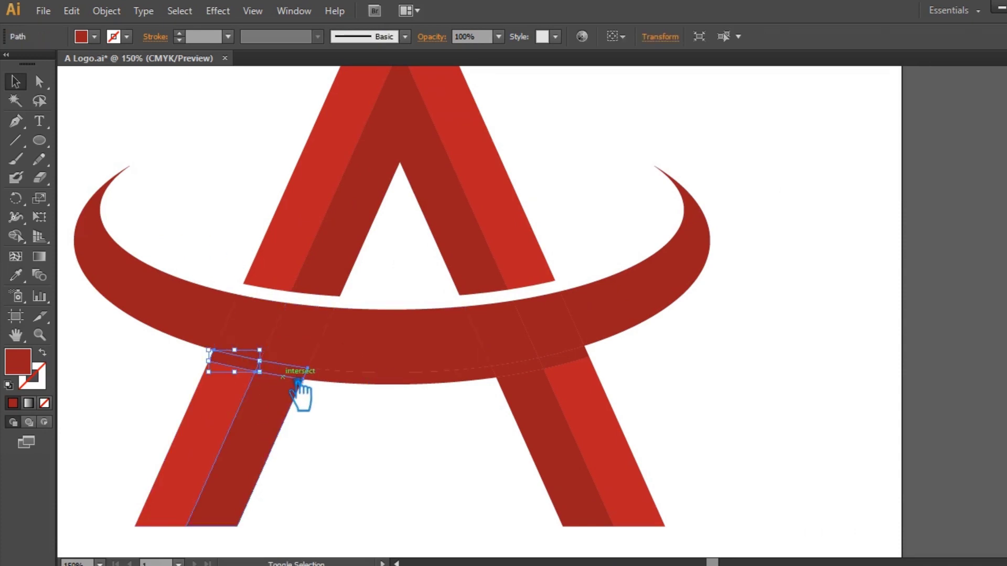
pyautogui.keyDown('shift'); pyautogui.click(402, 388); pyautogui.keyUp('shift')
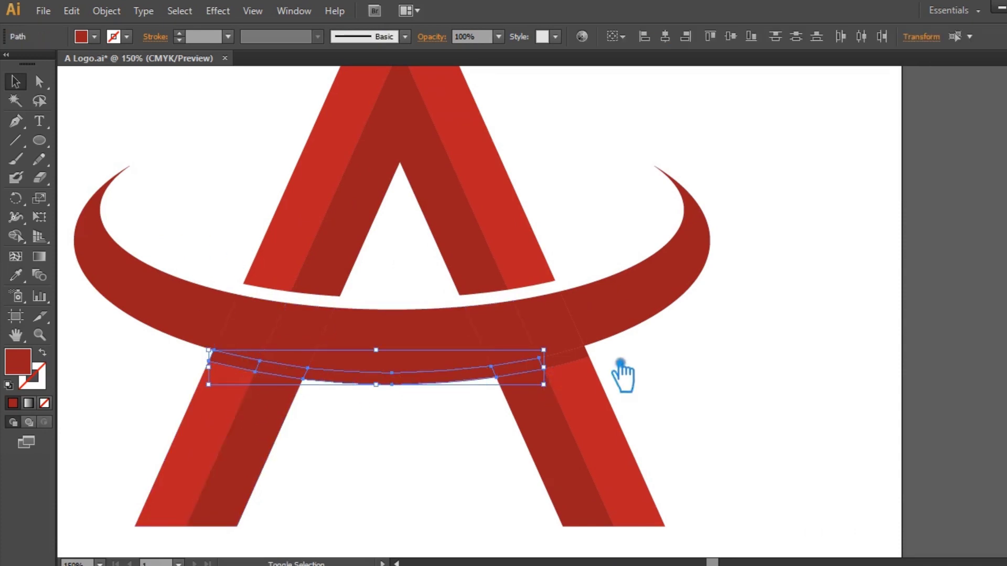
pyautogui.keyDown('shift'); pyautogui.click(603, 361); pyautogui.keyUp('shift')
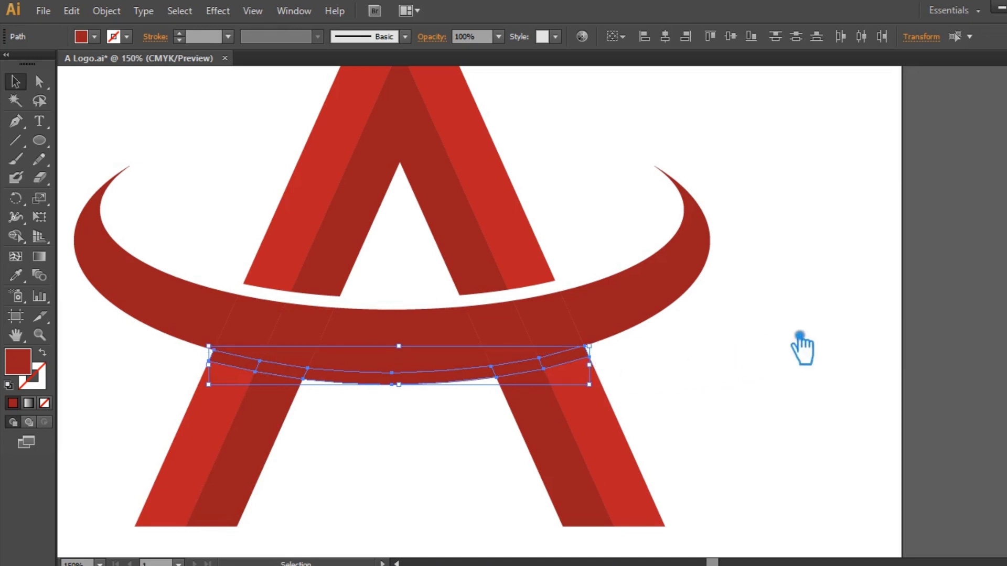
pyautogui.hotkey('ctrl', 'shift', 'F9')
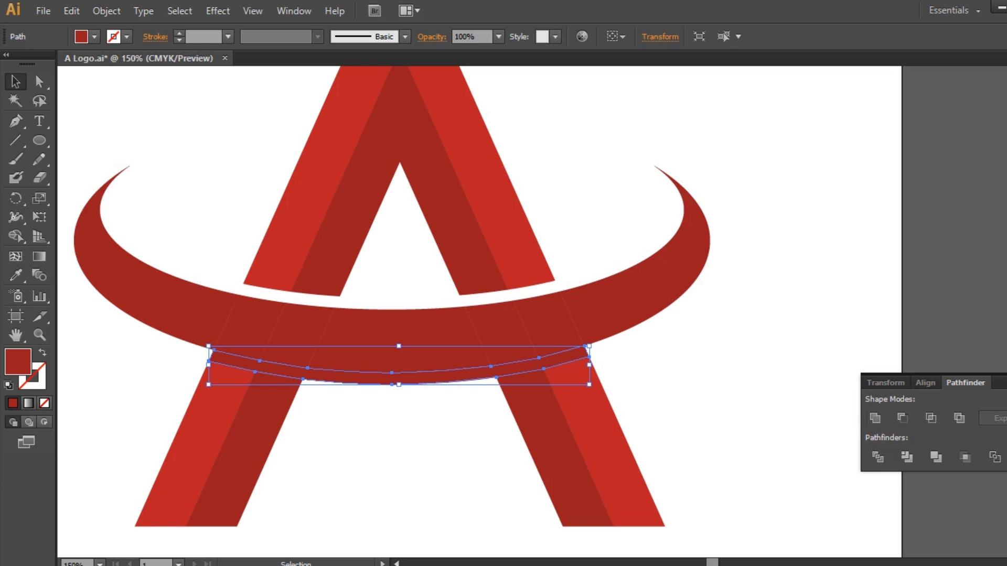
pyautogui.hotkey('ctrl', 'shift', 'F9')
pyautogui.click(885, 356)
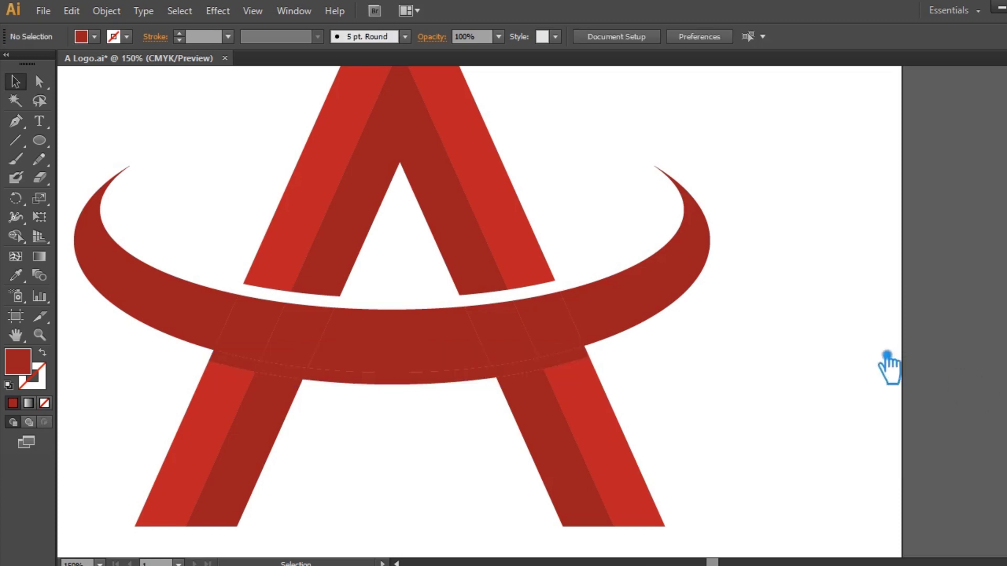
# Fill the united strip beneath the crescent with the darker red 941E1E
pyautogui.click(411, 385)
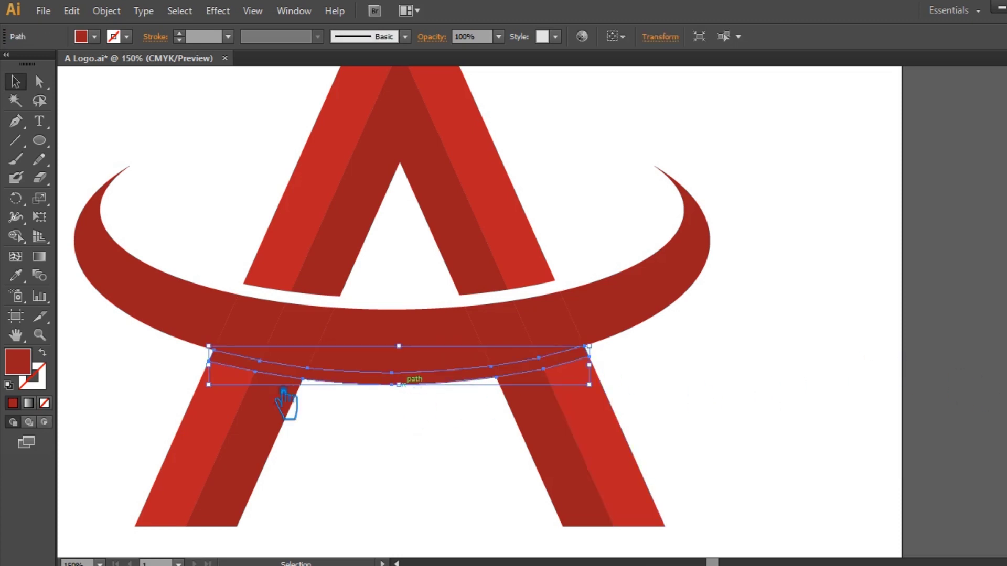
pyautogui.doubleClick(29, 372)
pyautogui.write('941E1E')
pyautogui.click(581, 177)
pyautogui.click(798, 361)
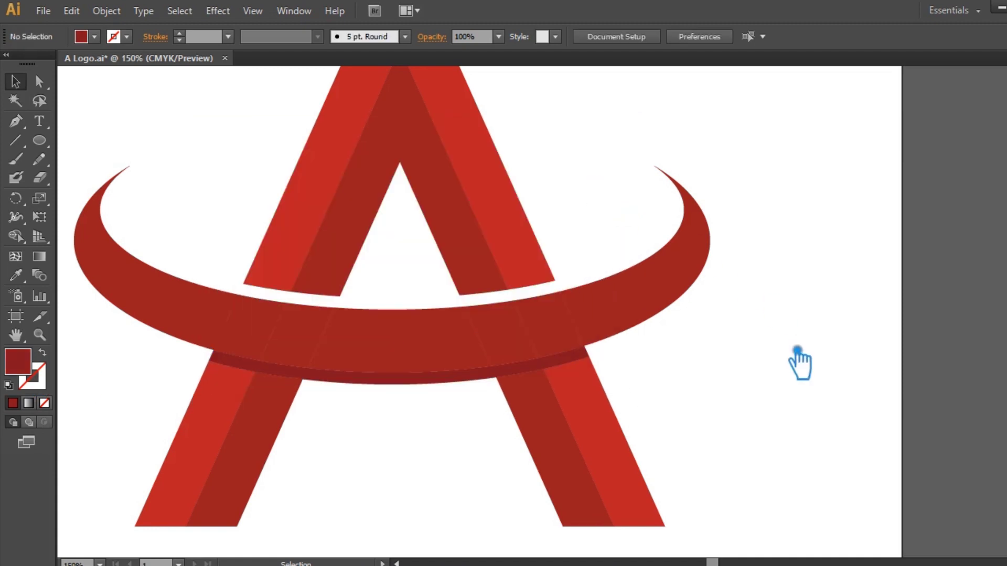
# Change the fill of the strip beneath the crescent to a deep maroon so it reads as a shadow
pyautogui.click(344, 378)
pyautogui.doubleClick(31, 364)
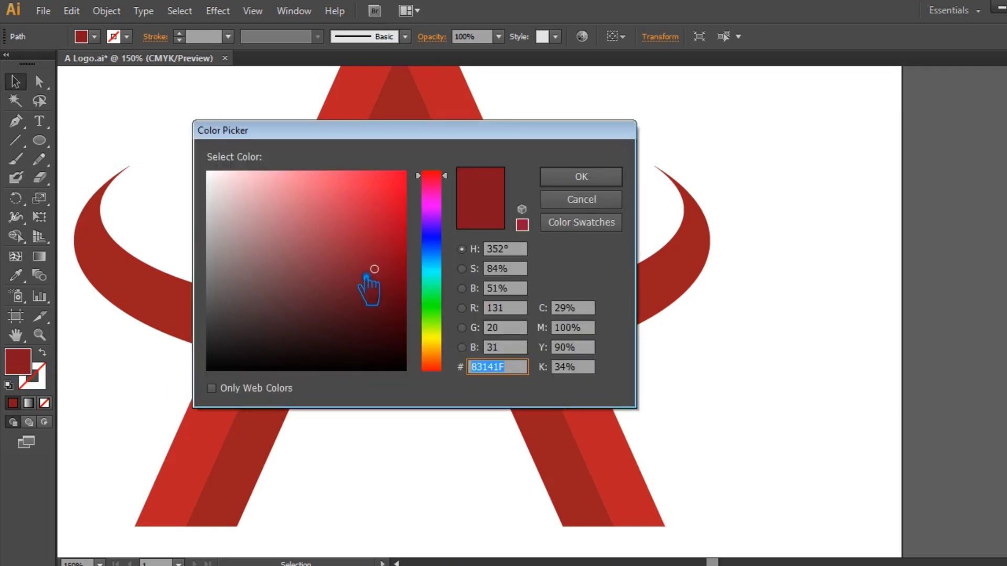
pyautogui.click(401, 289)
pyautogui.click(581, 177)
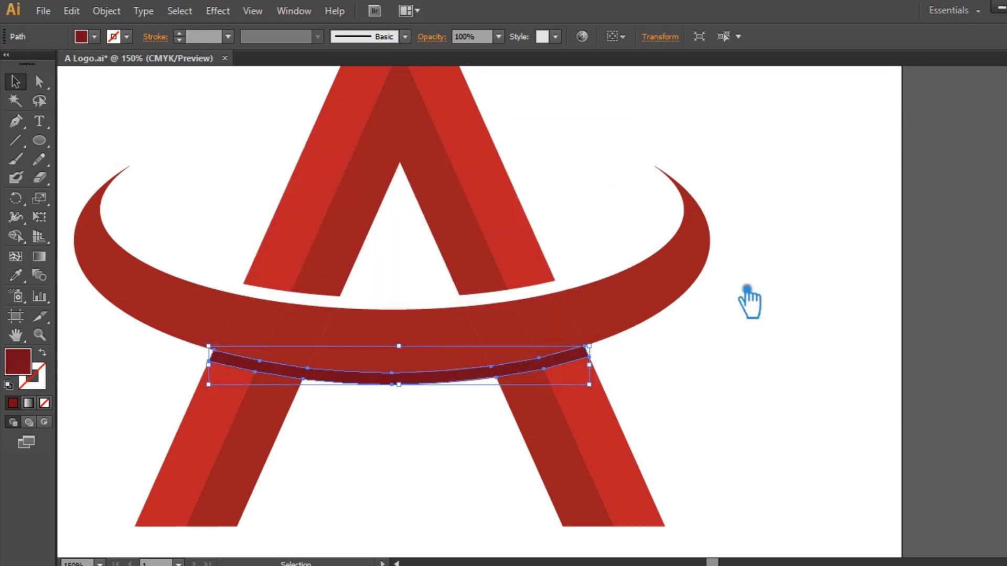
pyautogui.click(785, 341)
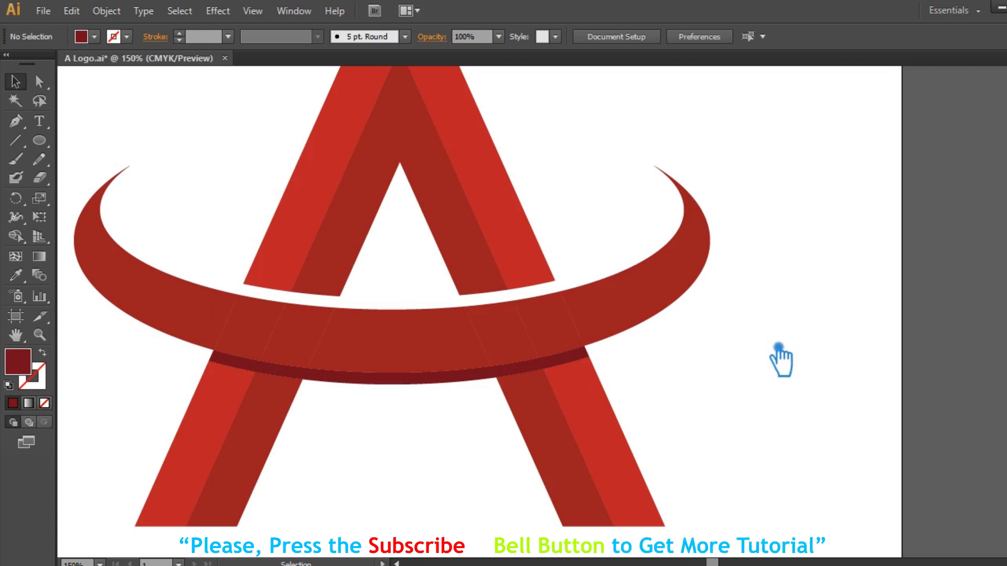
# Unite all the divided segments of the crescent into one continuous shape with the Pathfinder
pyautogui.click(650, 315)
pyautogui.keyDown('shift'); pyautogui.click(531, 338); pyautogui.keyUp('shift')
pyautogui.keyDown('shift'); pyautogui.click(326, 348); pyautogui.keyUp('shift')
pyautogui.keyDown('shift'); pyautogui.click(273, 341); pyautogui.keyUp('shift')
pyautogui.keyDown('shift'); pyautogui.click(272, 335); pyautogui.keyUp('shift')
pyautogui.keyDown('shift'); pyautogui.click(178, 317); pyautogui.keyUp('shift')
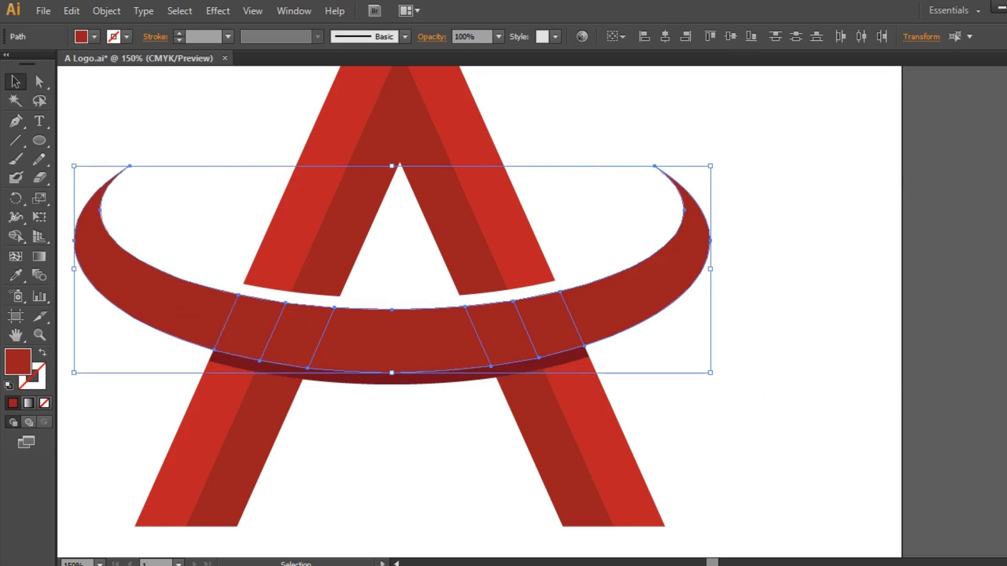
pyautogui.hotkey('ctrl', 'shift', 'F9')
pyautogui.click(875, 418)
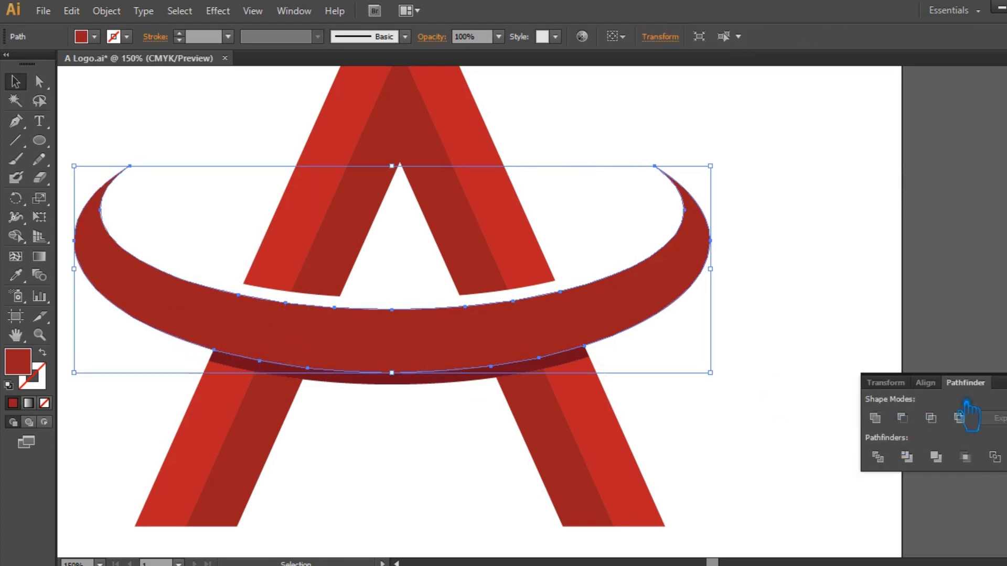
pyautogui.hotkey('ctrl', 'shift', 'F9')
pyautogui.click(865, 412)
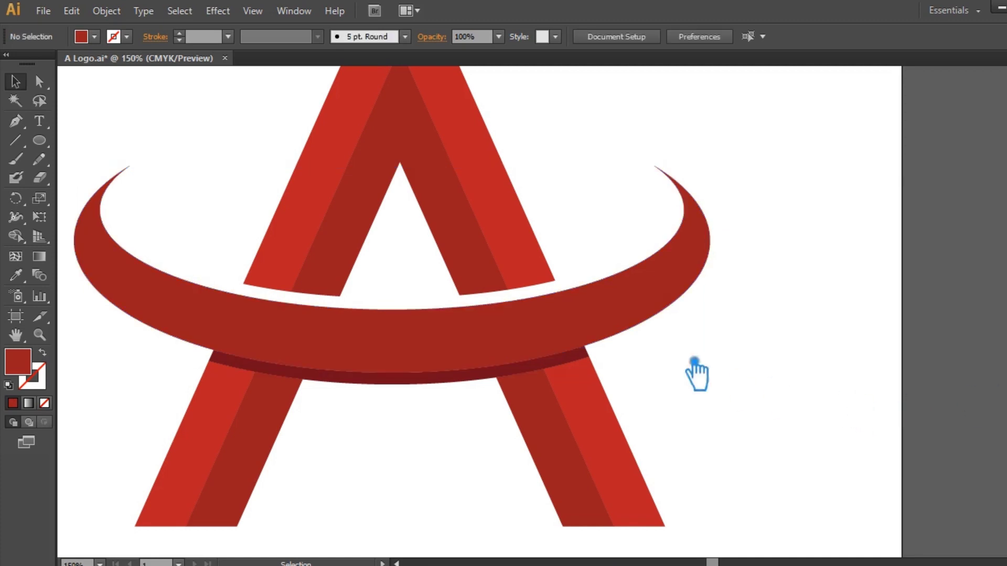
# Scale the crescent down slightly about its centre to open a thin gap above the maroon strip
pyautogui.click(618, 315)
pyautogui.moveTo(723, 181); pyautogui.dragTo(723, 179)
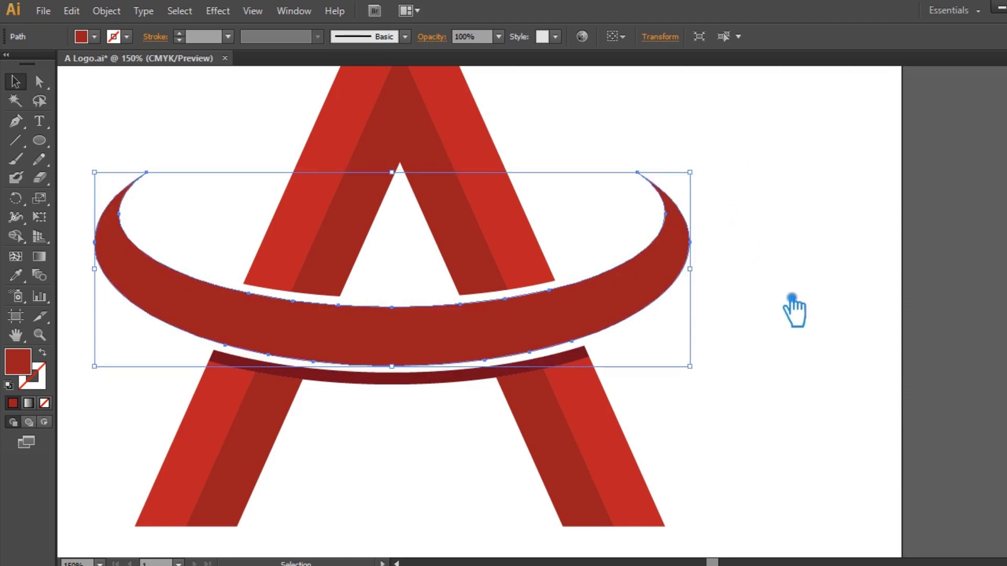